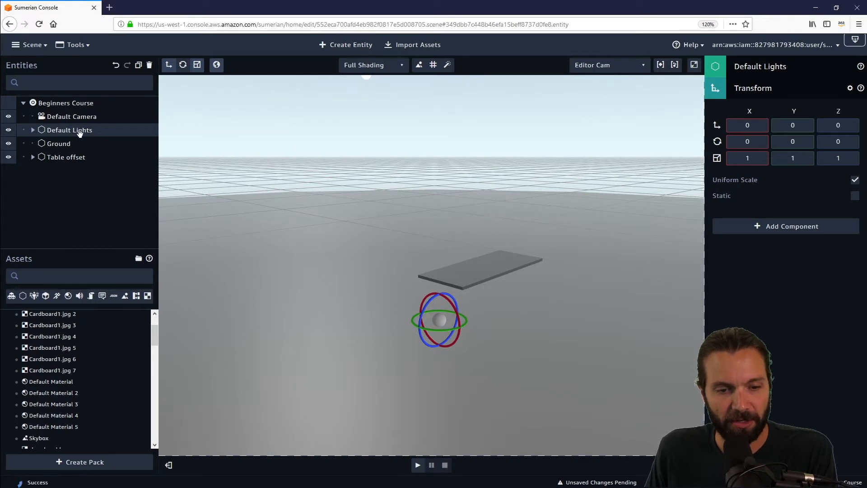
Step: Expand Default Lights, select the Fill - Directional light and focus the view on it
{"action": "left_click", "coordinate": [33, 130]}
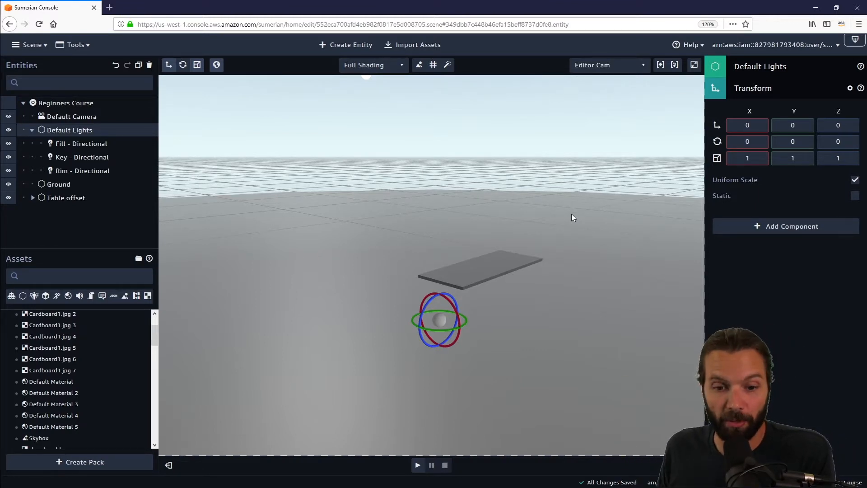
{"action": "left_click", "coordinate": [102, 143]}
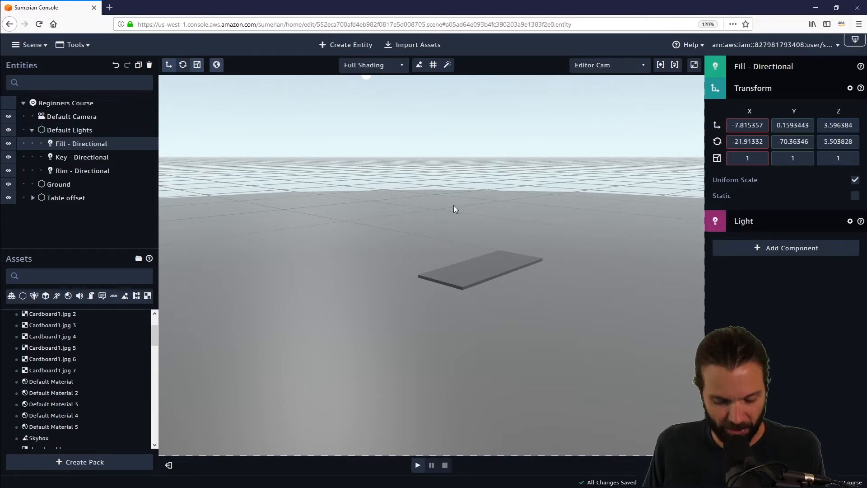
{"action": "key", "text": "f"}
{"action": "left_click_drag", "start_coordinate": [570, 240], "coordinate": [316, 168]}
Step: Move the Fill - Directional light to about X -5.7, Y 4.5, Z -0.8 with the move gizmo
{"action": "left_click", "coordinate": [168, 66]}
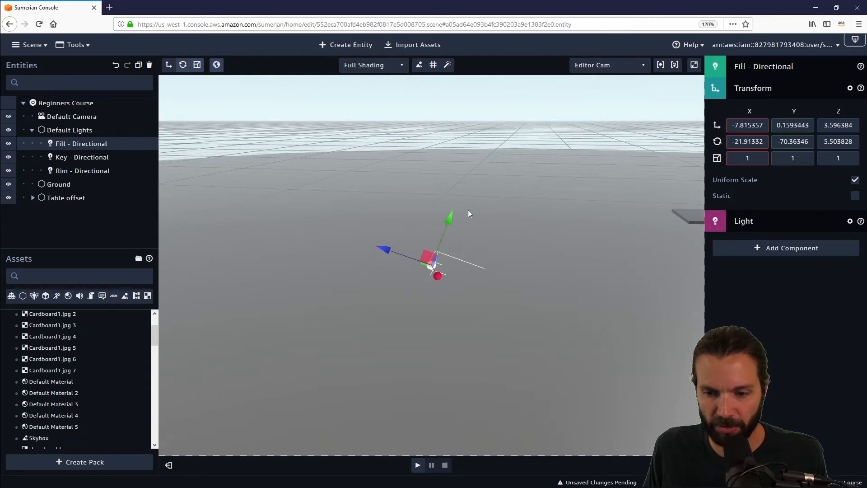
{"action": "left_click_drag", "start_coordinate": [445, 219], "coordinate": [531, 93]}
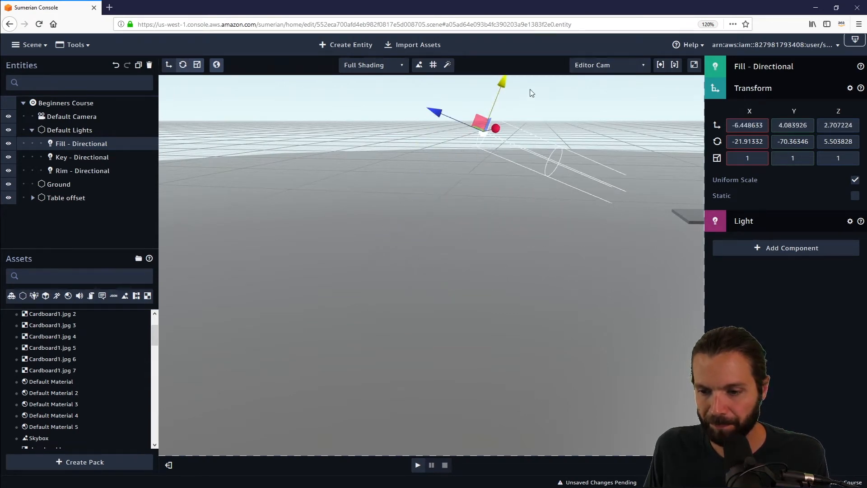
{"action": "left_click_drag", "start_coordinate": [546, 203], "coordinate": [541, 322]}
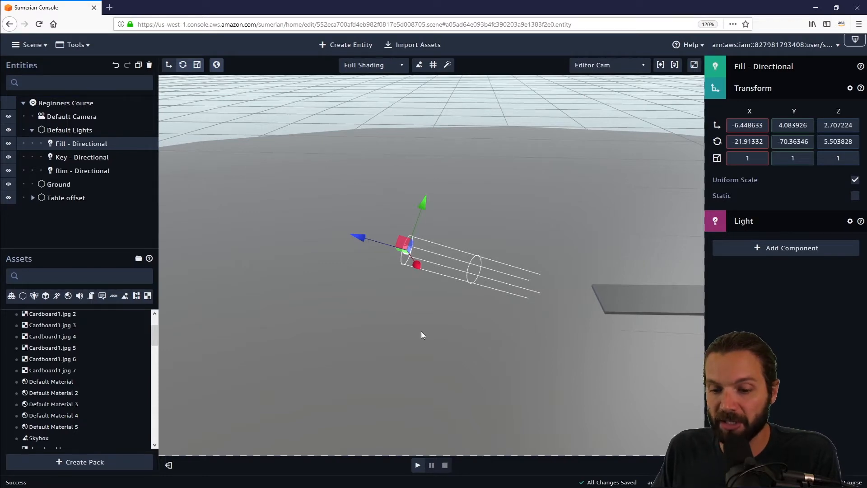
{"action": "left_click_drag", "start_coordinate": [421, 335], "coordinate": [510, 325]}
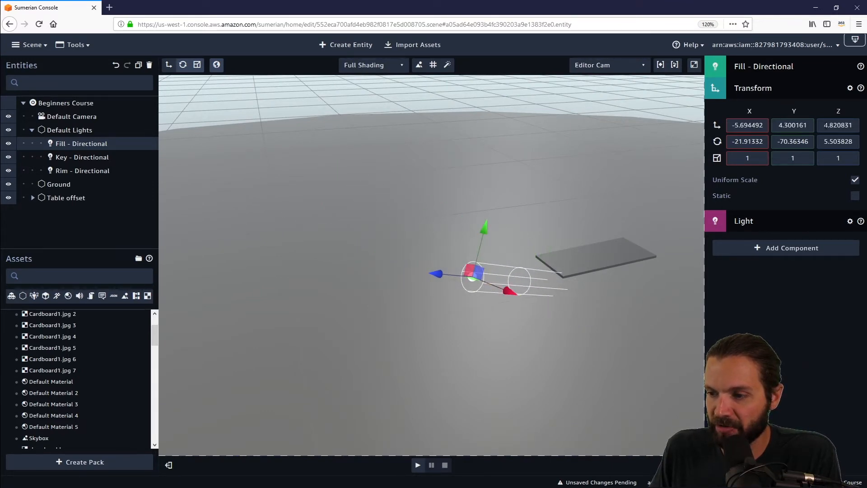
{"action": "left_click_drag", "start_coordinate": [509, 291], "coordinate": [350, 245]}
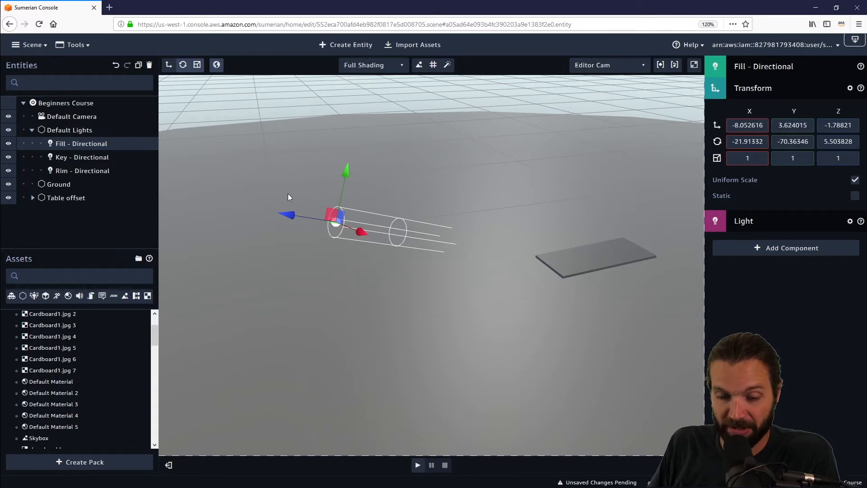
{"action": "left_click_drag", "start_coordinate": [290, 215], "coordinate": [346, 201]}
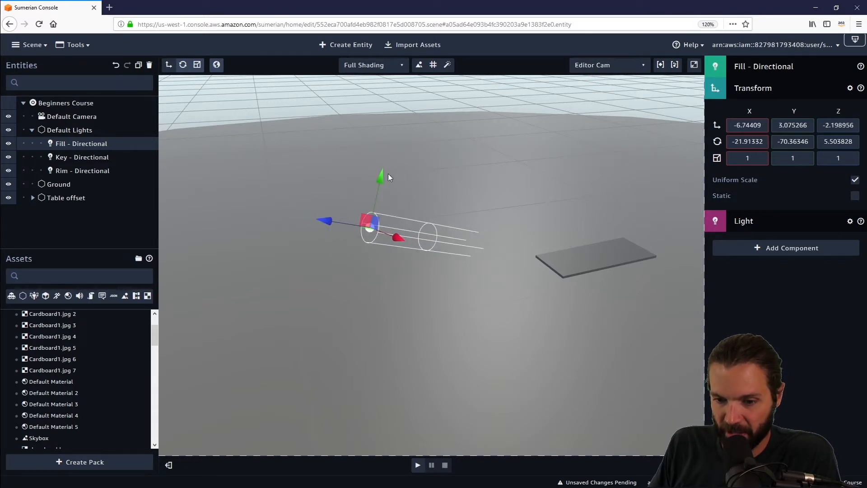
{"action": "left_click_drag", "start_coordinate": [381, 177], "coordinate": [392, 154]}
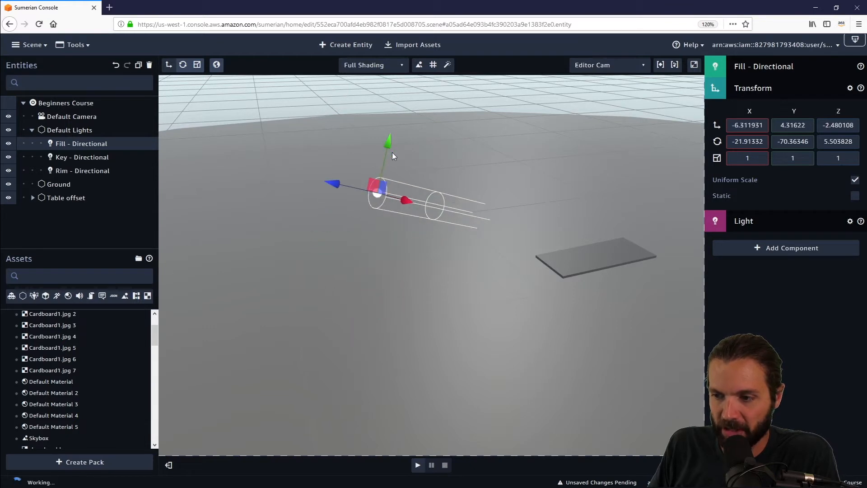
{"action": "left_click_drag", "start_coordinate": [406, 201], "coordinate": [439, 210]}
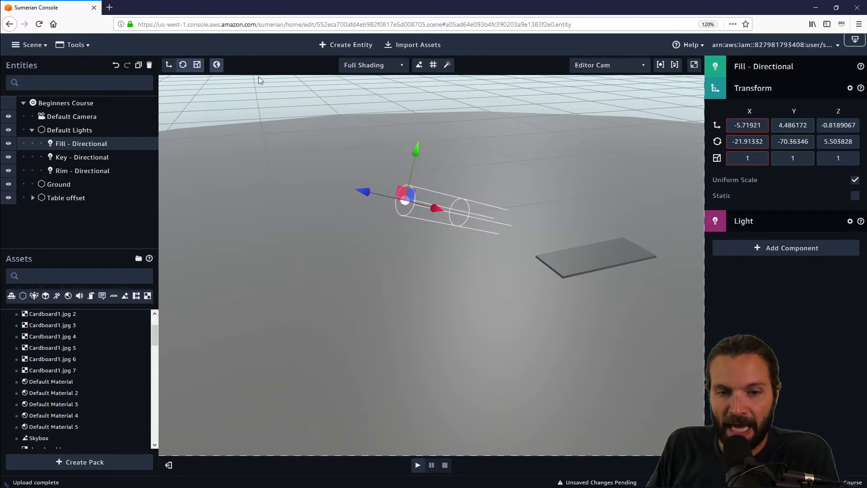
Step: Switch to the rotate gizmo and tilt the Fill - Directional light to about -6.5 on X
{"action": "left_click", "coordinate": [183, 65]}
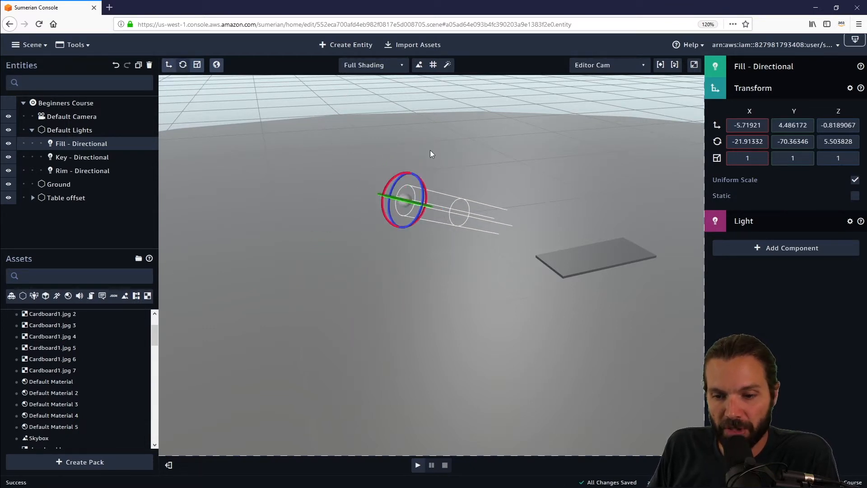
{"action": "left_click_drag", "start_coordinate": [400, 175], "coordinate": [390, 140]}
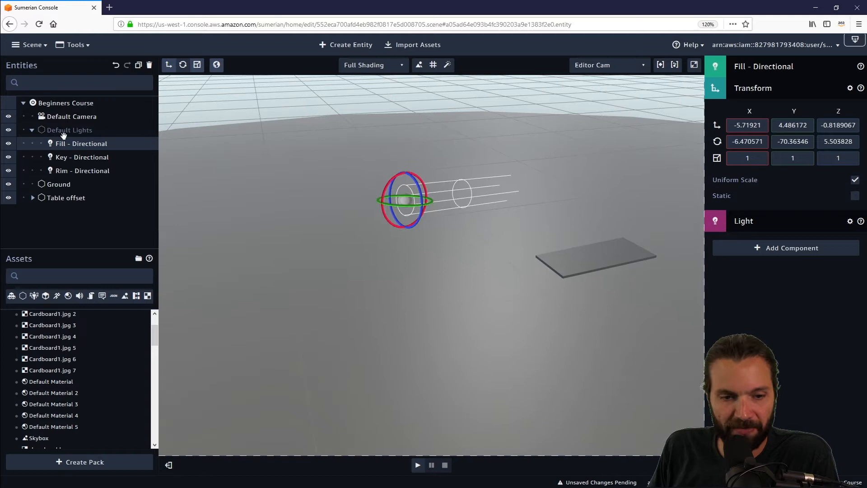
Step: Hide the Key - Directional and Rim - Directional lights
{"action": "left_click", "coordinate": [8, 158]}
{"action": "left_click", "coordinate": [8, 172]}
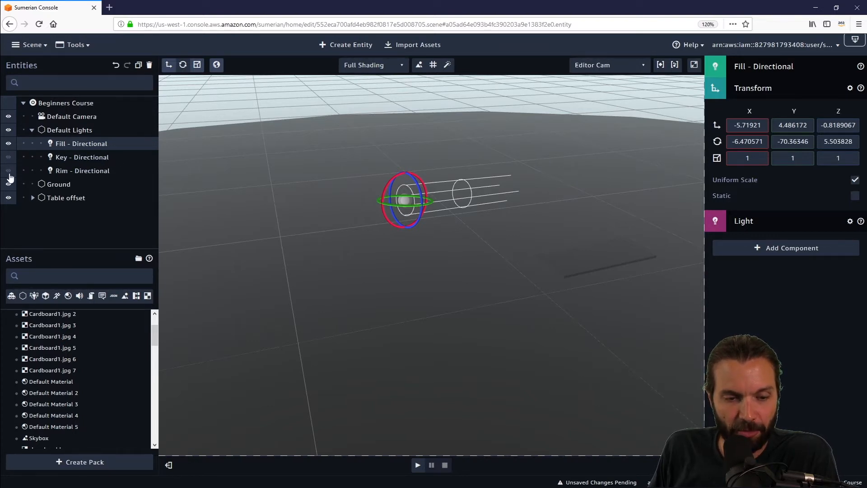
{"action": "left_click", "coordinate": [9, 157]}
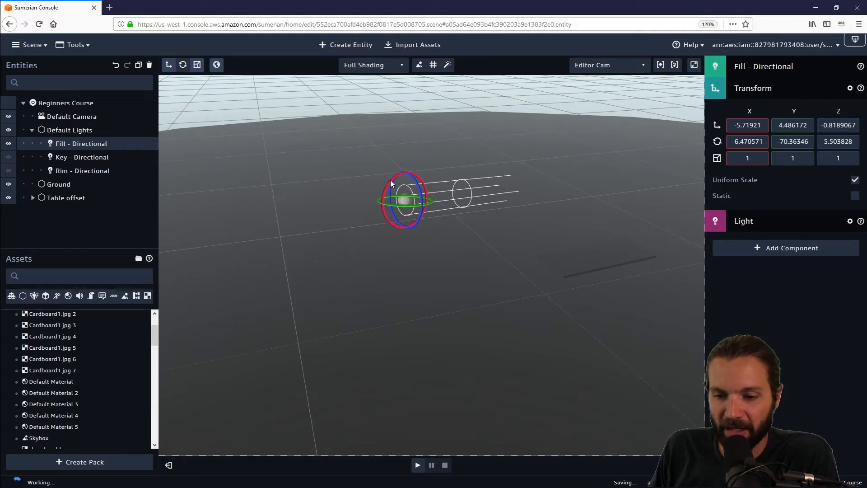
Step: Rotate the Fill - Directional light to about -58, -61, 20 so it points toward the table
{"action": "left_click_drag", "start_coordinate": [390, 179], "coordinate": [439, 235]}
{"action": "left_click_drag", "start_coordinate": [548, 176], "coordinate": [456, 188]}
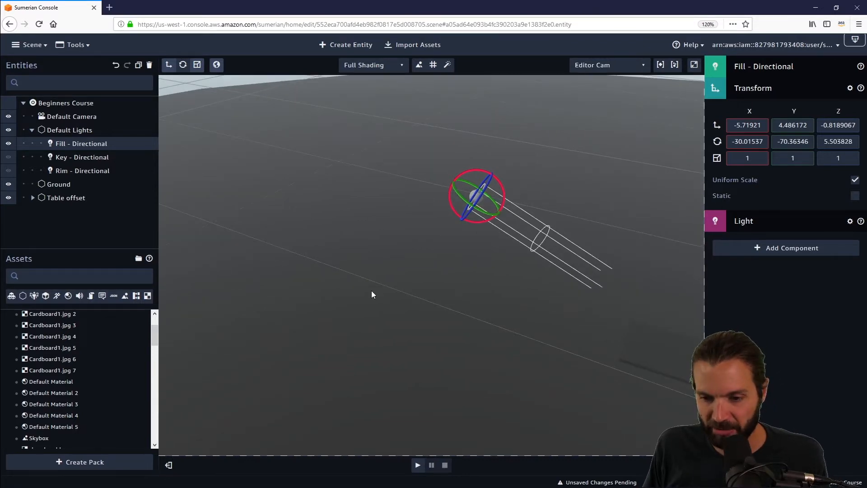
{"action": "left_click_drag", "start_coordinate": [371, 291], "coordinate": [334, 228]}
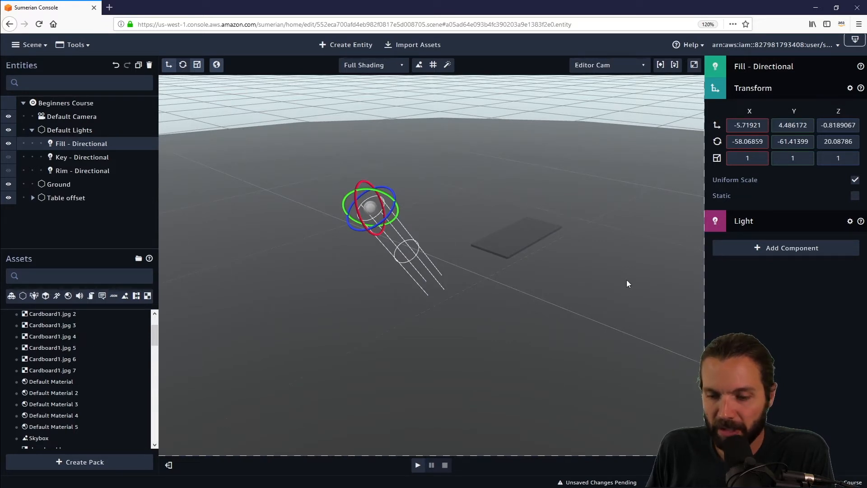
Step: Expand Table offset, select the Table and set its material's diffuse color to white
{"action": "left_click", "coordinate": [33, 197]}
{"action": "left_click", "coordinate": [64, 211]}
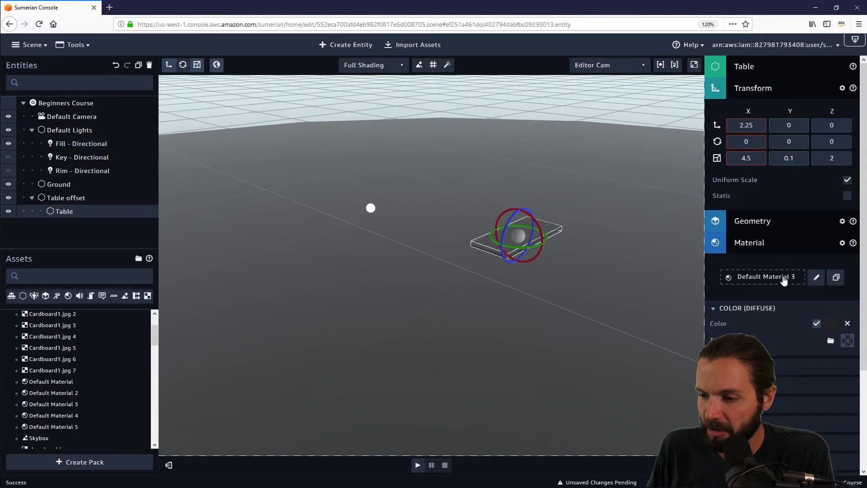
{"action": "left_click", "coordinate": [831, 323]}
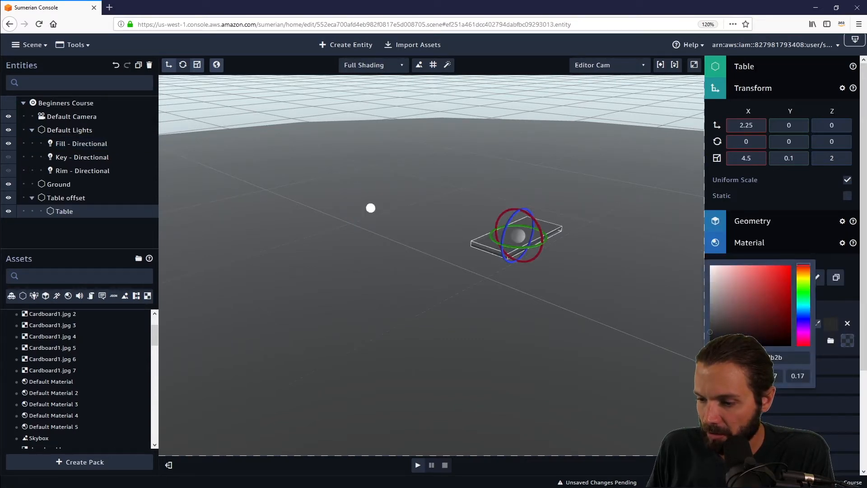
{"action": "left_click_drag", "start_coordinate": [710, 332], "coordinate": [715, 256]}
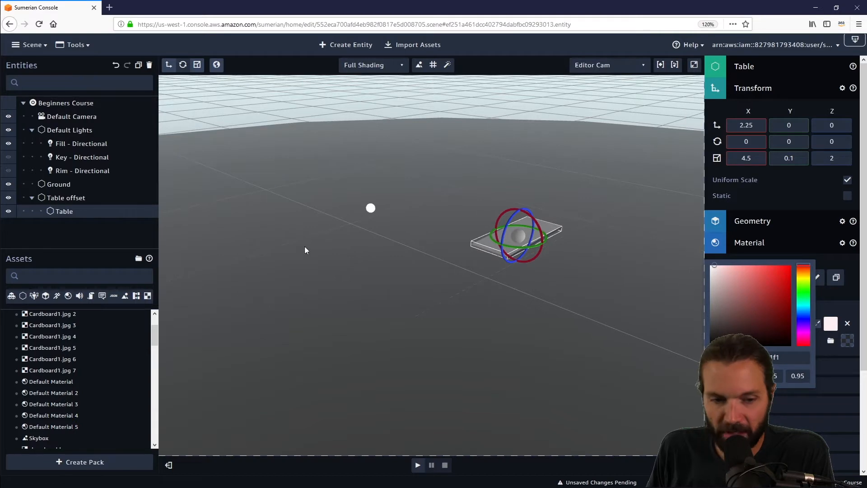
{"action": "left_click_drag", "start_coordinate": [716, 263], "coordinate": [674, 255]}
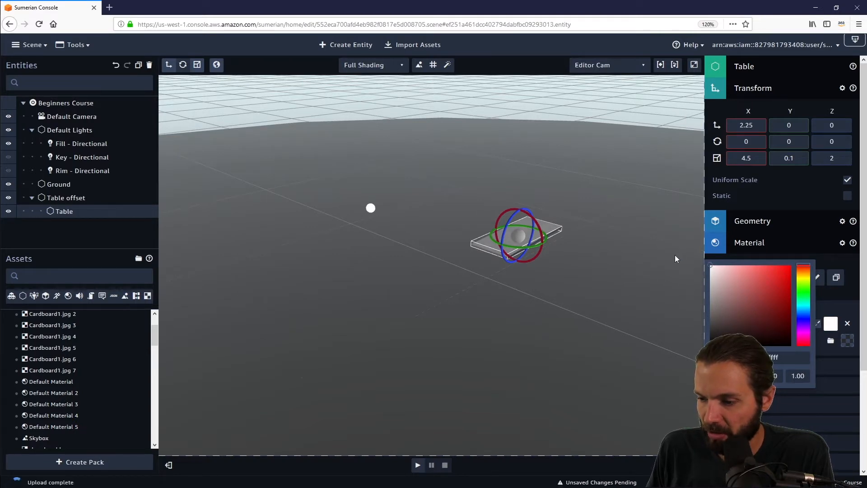
{"action": "left_click", "coordinate": [543, 272]}
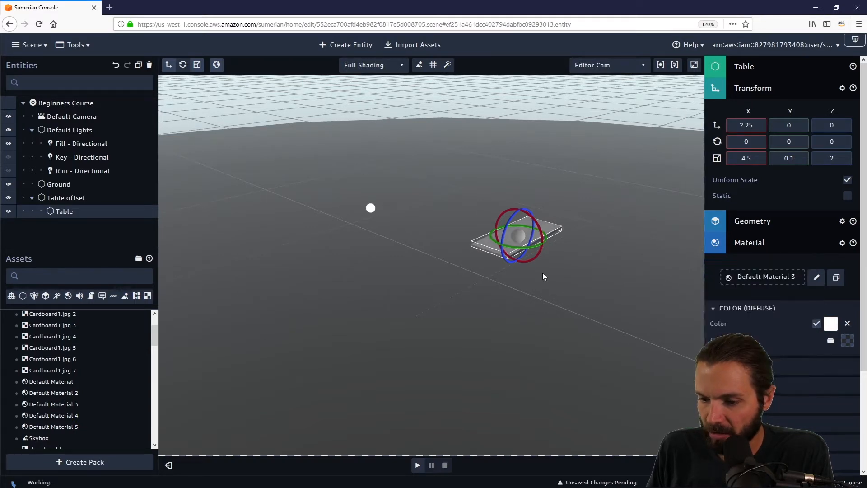
Step: Reselect the Fill - Directional light and rotate it to about -20.9, -65.5, 17.6
{"action": "left_click", "coordinate": [78, 144]}
{"action": "left_click_drag", "start_coordinate": [389, 220], "coordinate": [321, 175]}
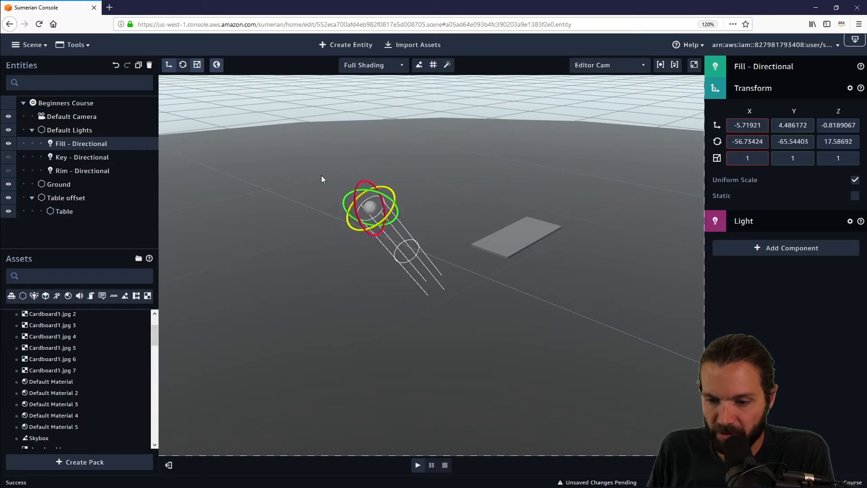
{"action": "left_click_drag", "start_coordinate": [355, 202], "coordinate": [353, 237]}
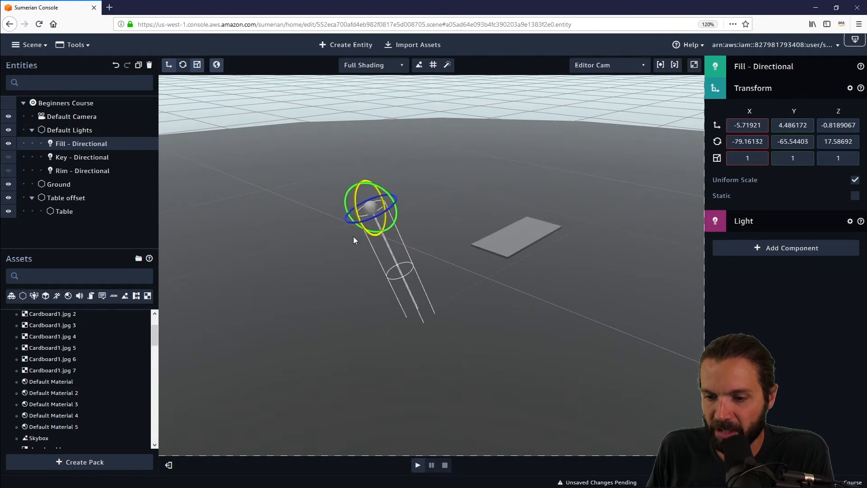
{"action": "left_click_drag", "start_coordinate": [644, 207], "coordinate": [568, 172]}
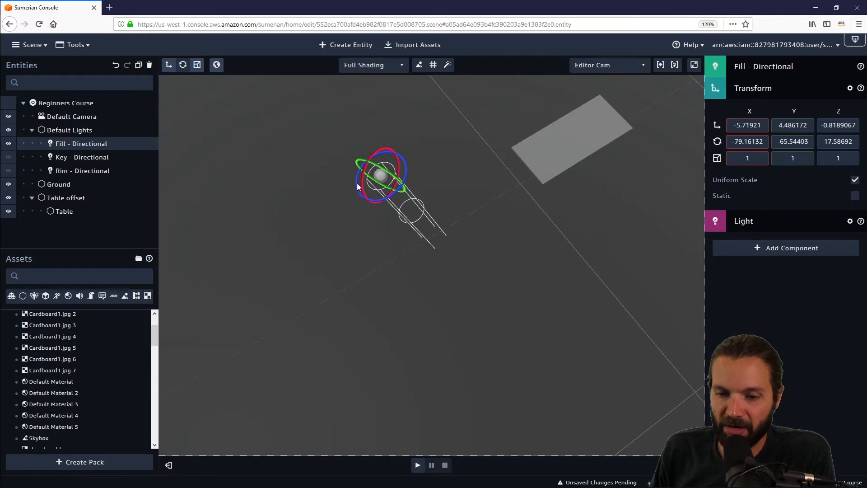
{"action": "left_click_drag", "start_coordinate": [364, 175], "coordinate": [391, 73]}
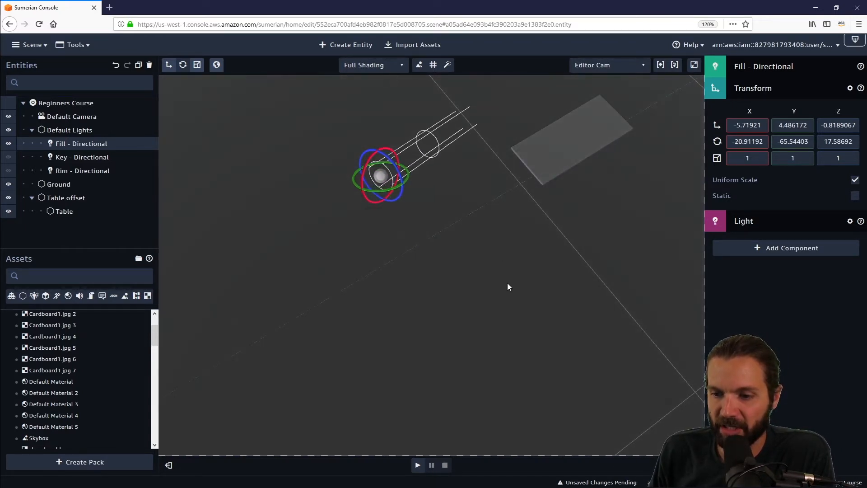
{"action": "left_click_drag", "start_coordinate": [507, 286], "coordinate": [503, 159]}
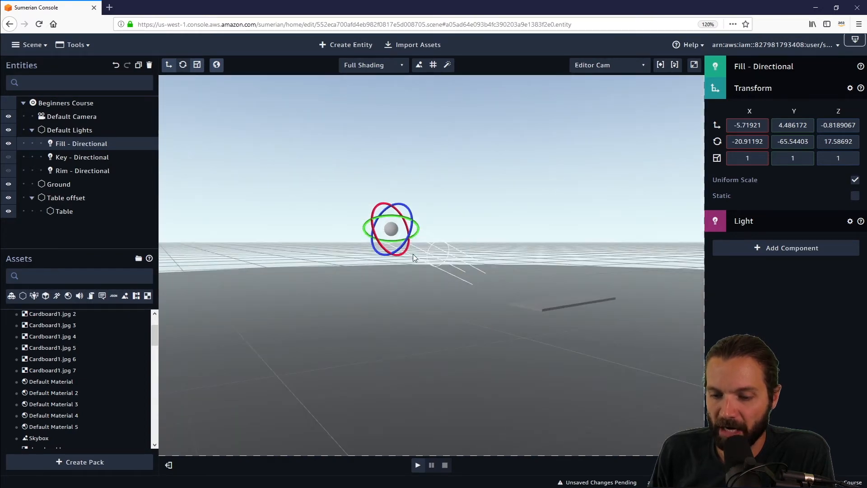
{"action": "left_click_drag", "start_coordinate": [534, 232], "coordinate": [586, 270]}
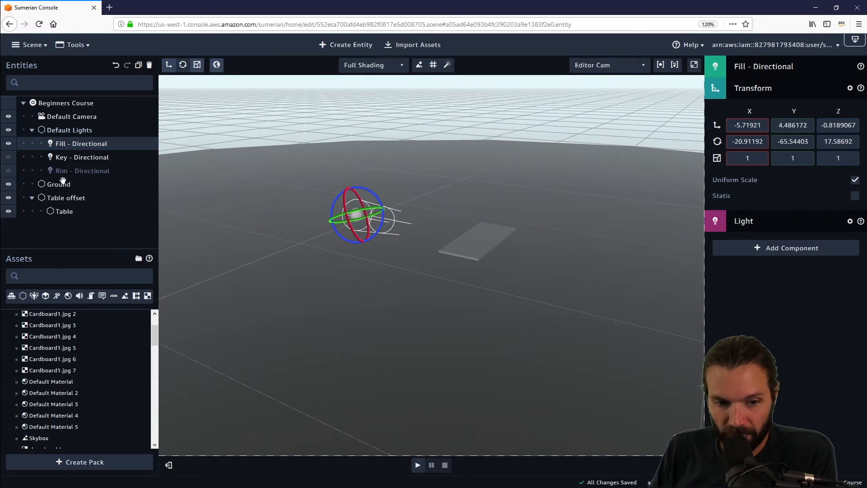
Step: Hide the Fill - Directional light and inspect the unlit scene from several angles
{"action": "left_click", "coordinate": [9, 144]}
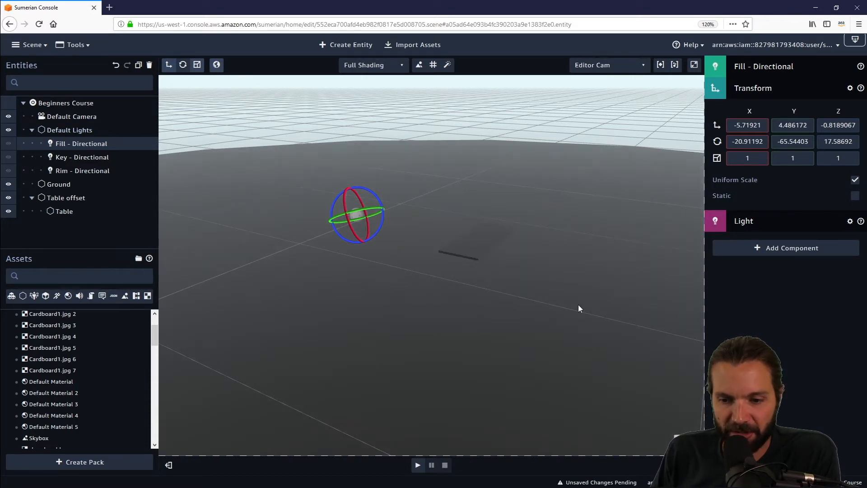
{"action": "left_click_drag", "start_coordinate": [535, 191], "coordinate": [452, 135]}
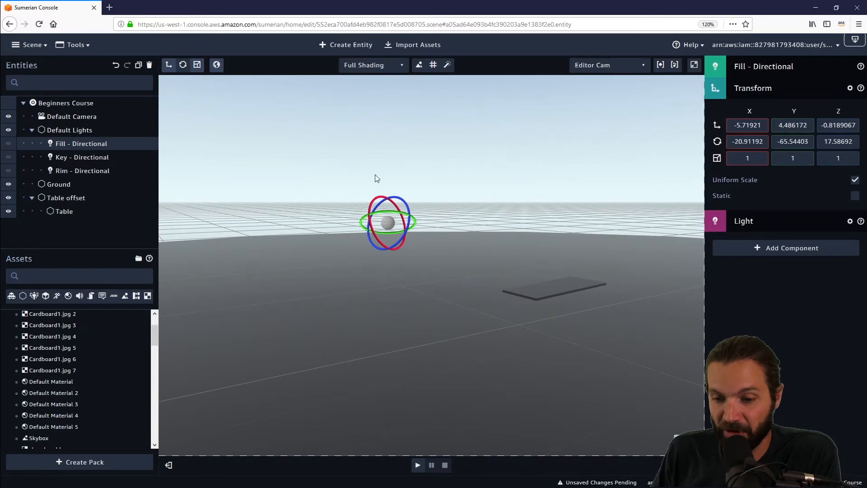
{"action": "left_click_drag", "start_coordinate": [529, 256], "coordinate": [614, 251]}
{"action": "left_click_drag", "start_coordinate": [517, 265], "coordinate": [565, 241]}
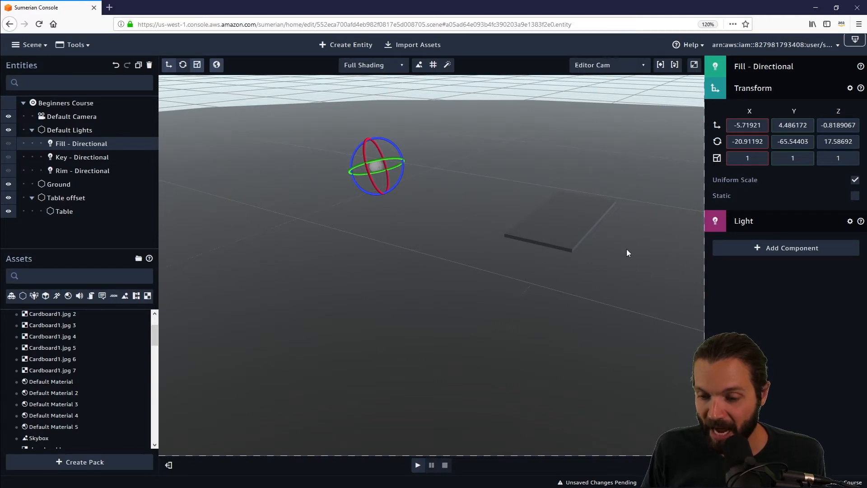
{"action": "left_click_drag", "start_coordinate": [625, 251], "coordinate": [654, 207]}
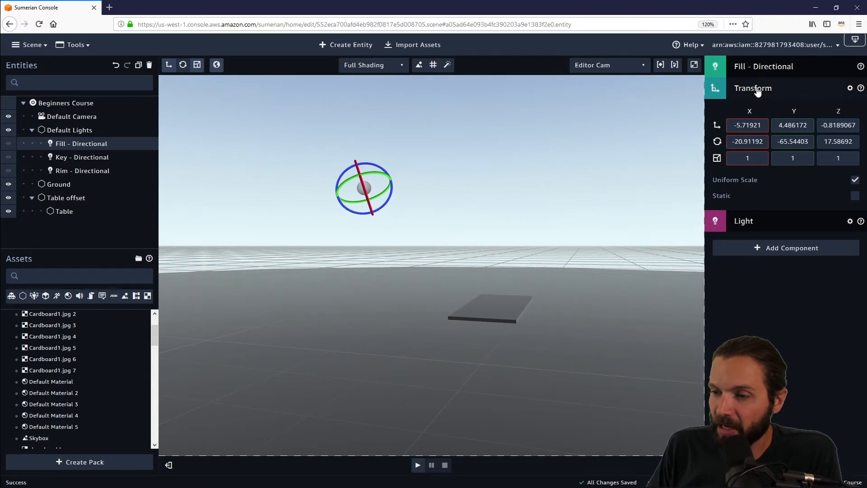
Step: Create a spot light entity and raise it to about 5.2 on Y with the move gizmo
{"action": "left_click", "coordinate": [347, 45]}
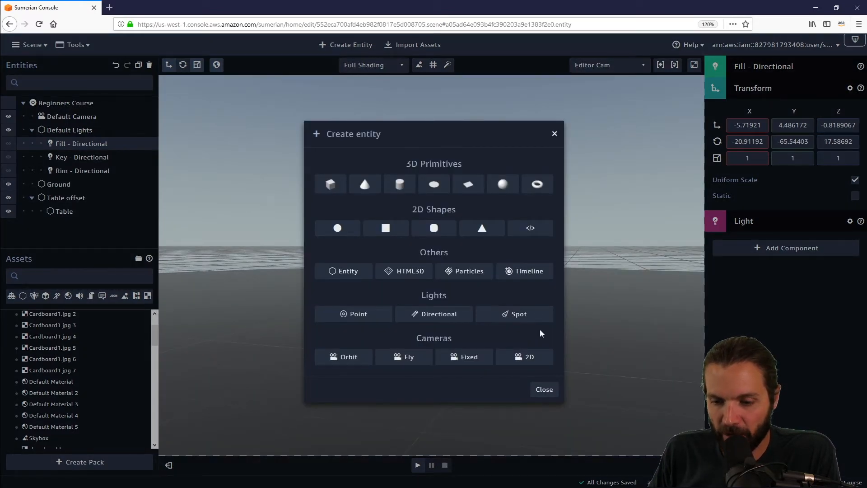
{"action": "left_click", "coordinate": [529, 320]}
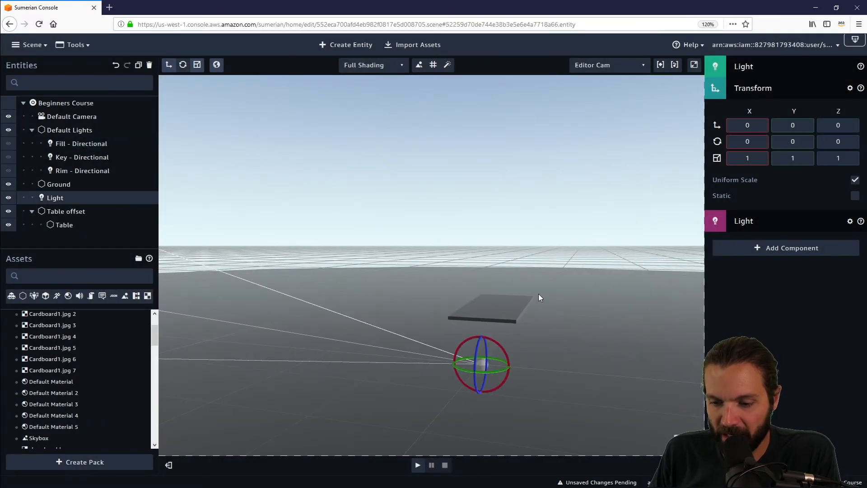
{"action": "left_click", "coordinate": [170, 66]}
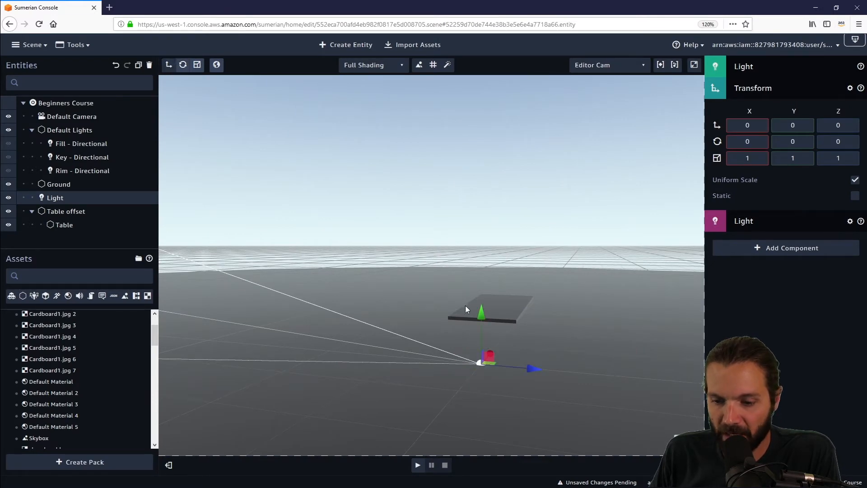
{"action": "left_click_drag", "start_coordinate": [483, 312], "coordinate": [474, 127]}
{"action": "left_click_drag", "start_coordinate": [527, 225], "coordinate": [517, 254]}
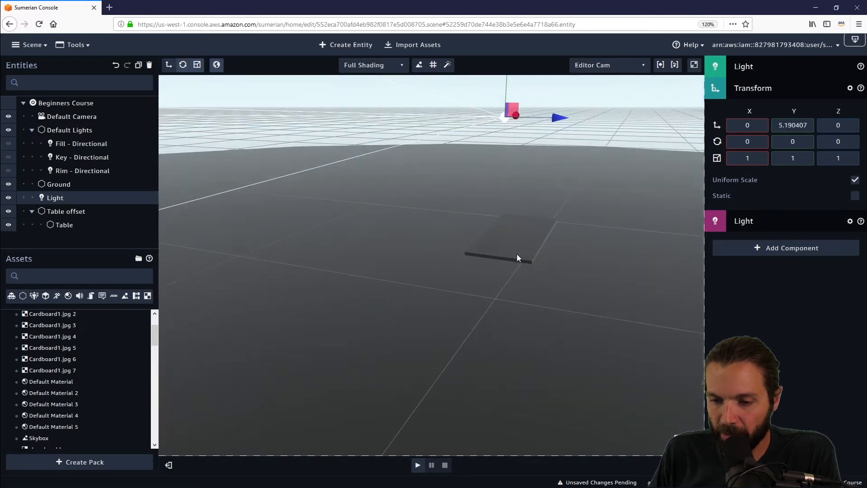
Step: Move the spot light along Z to about 7.3 with the move gizmo
{"action": "right_click_drag", "start_coordinate": [517, 254], "coordinate": [517, 255]}
{"action": "middle_click_drag", "start_coordinate": [523, 214], "coordinate": [440, 370]}
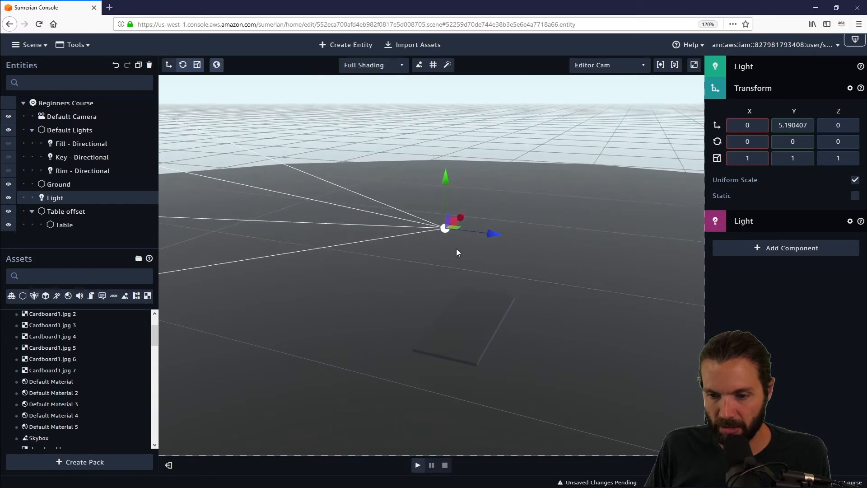
{"action": "left_click_drag", "start_coordinate": [491, 235], "coordinate": [671, 255]}
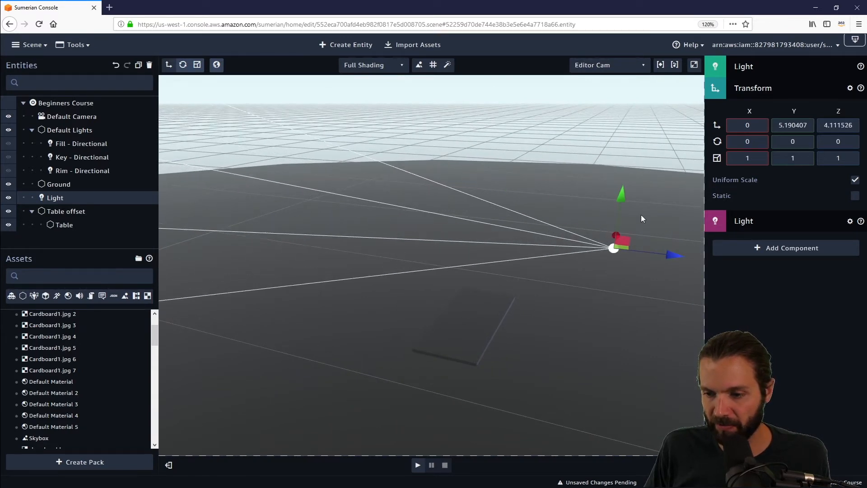
{"action": "middle_click_drag", "start_coordinate": [615, 330], "coordinate": [442, 316]}
{"action": "left_click_drag", "start_coordinate": [488, 246], "coordinate": [645, 253]}
{"action": "right_click_drag", "start_coordinate": [580, 262], "coordinate": [479, 232]}
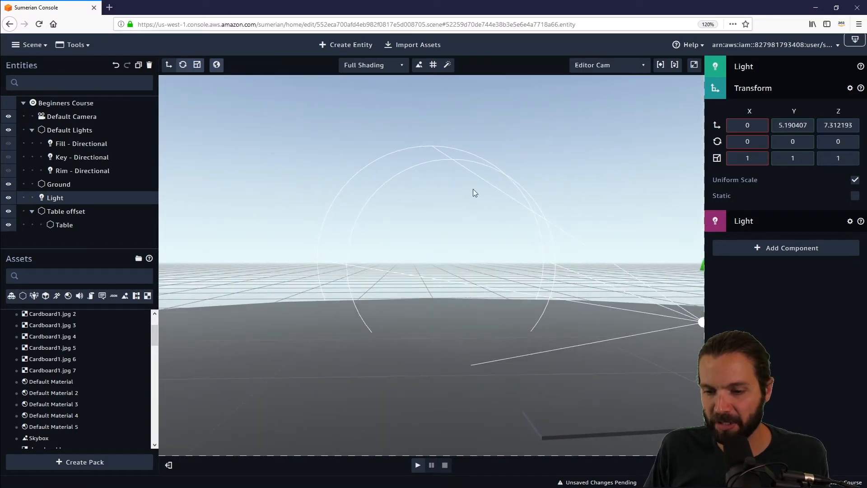
Step: Rotate the spot light about X to about -29.8 so it points at the table
{"action": "right_click_drag", "start_coordinate": [421, 309], "coordinate": [485, 288]}
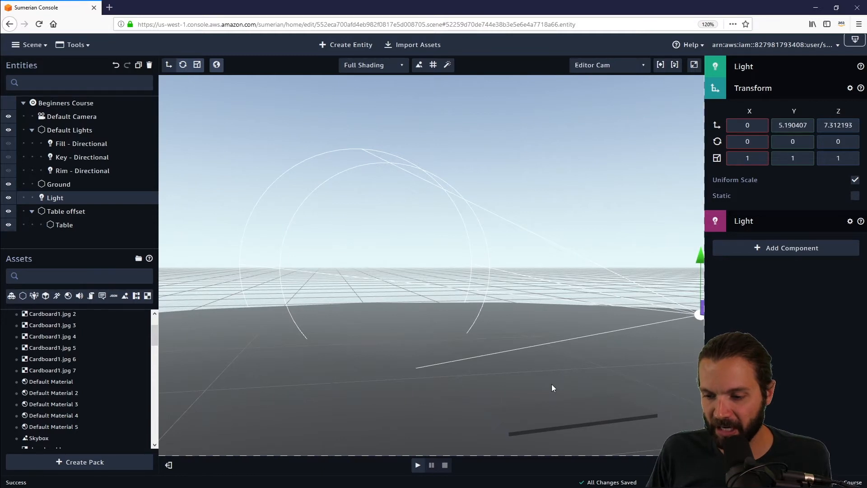
{"action": "right_click_drag", "start_coordinate": [551, 387], "coordinate": [619, 373]}
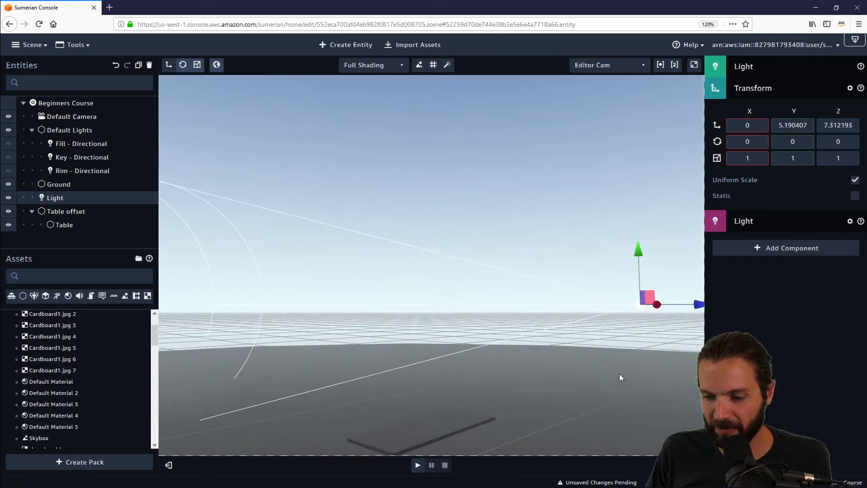
{"action": "left_click", "coordinate": [182, 65]}
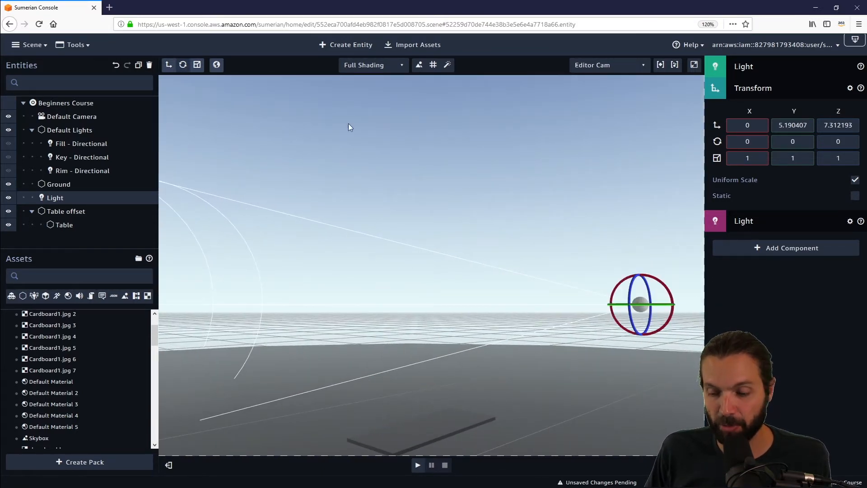
{"action": "left_click_drag", "start_coordinate": [628, 281], "coordinate": [604, 433]}
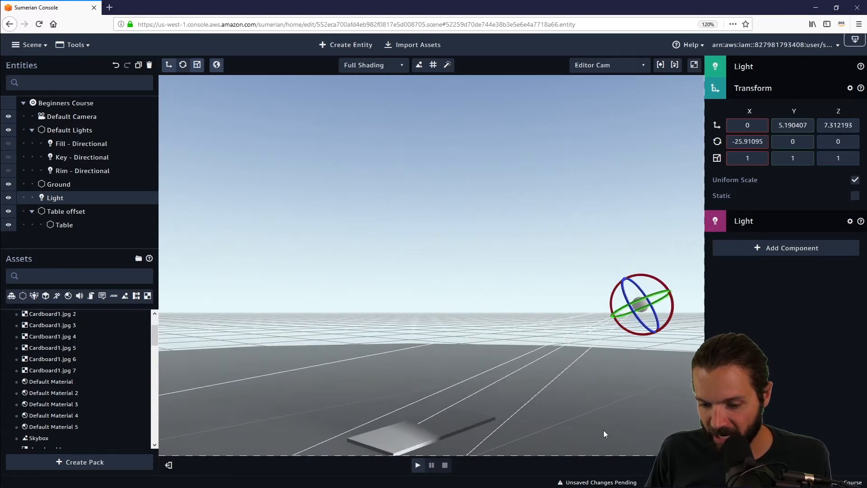
{"action": "right_click_drag", "start_coordinate": [473, 292], "coordinate": [460, 354]}
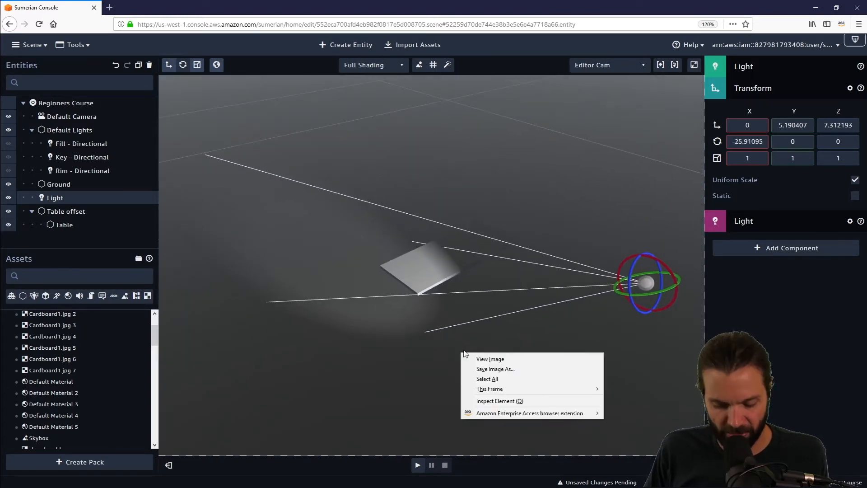
{"action": "left_click_drag", "start_coordinate": [633, 254], "coordinate": [584, 344]}
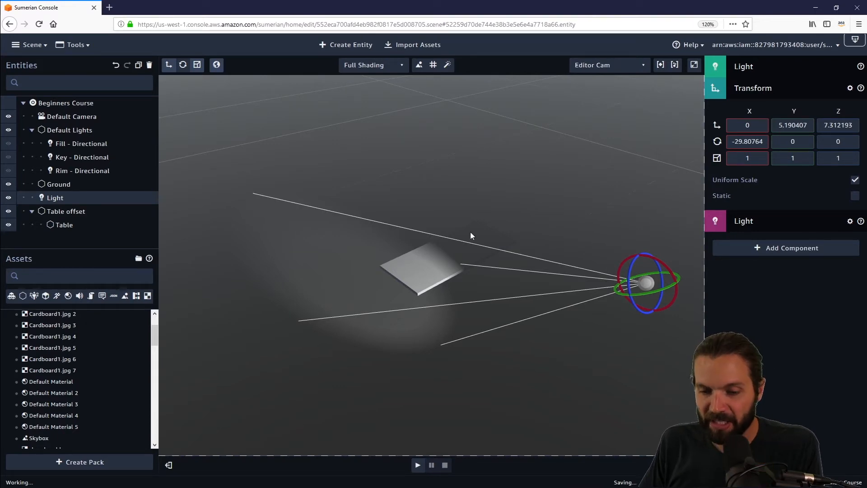
{"action": "left_click_drag", "start_coordinate": [484, 294], "coordinate": [415, 335]}
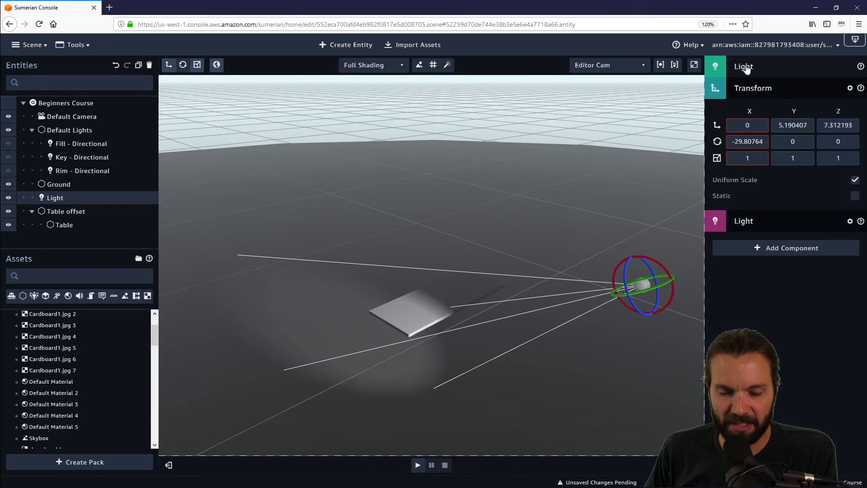
Step: Rename the light entity as Spot Light
{"action": "left_click", "coordinate": [793, 64]}
{"action": "left_click_drag", "start_coordinate": [802, 232], "coordinate": [718, 229]}
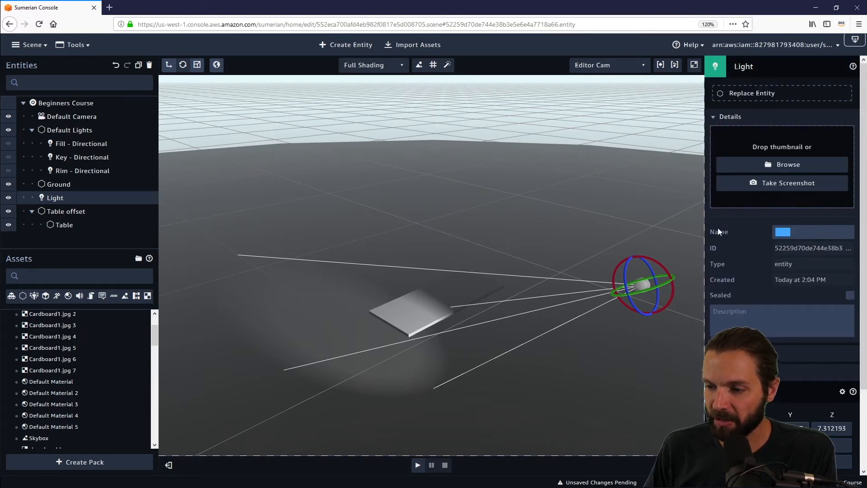
{"action": "key", "text": "Left"}
{"action": "type", "text": "s"}
{"action": "key", "text": "BackSpace"}
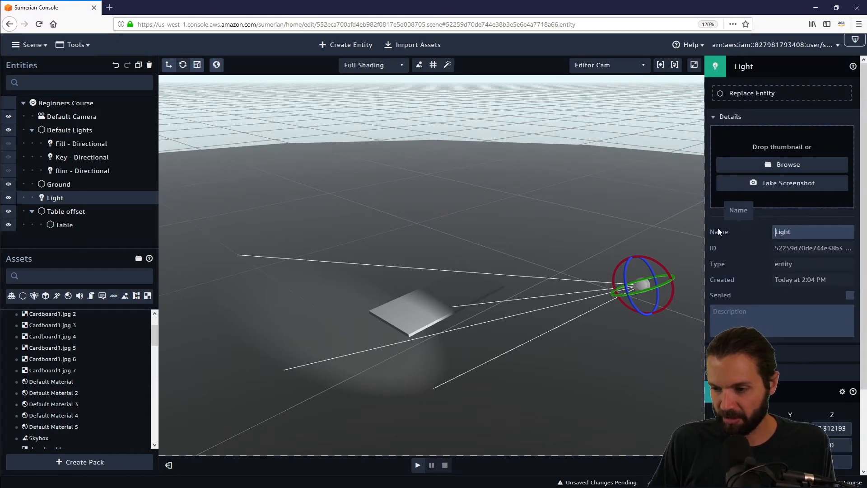
{"action": "type", "text": "Spot"}
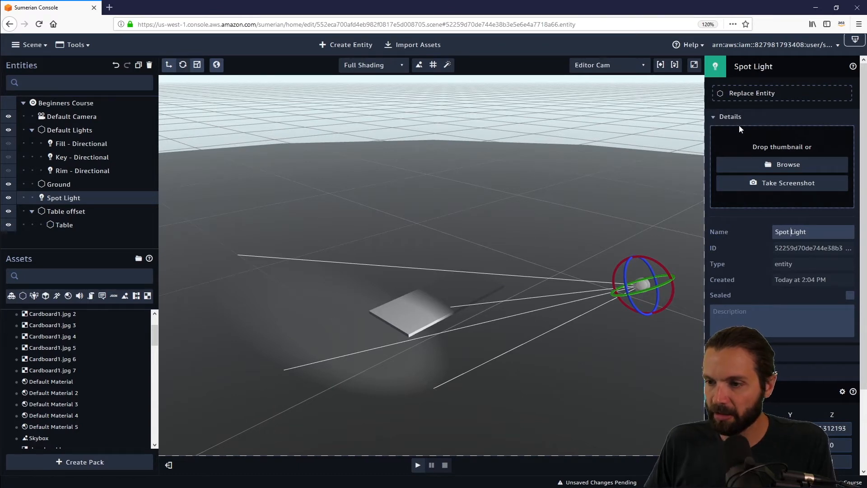
{"action": "left_click", "coordinate": [752, 66]}
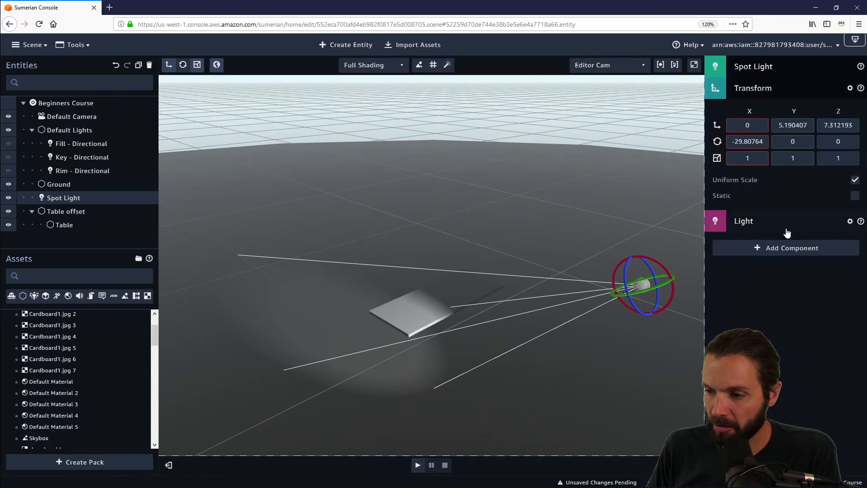
Step: Open the spot light's Light component settings and its Shadows section
{"action": "left_click", "coordinate": [785, 91]}
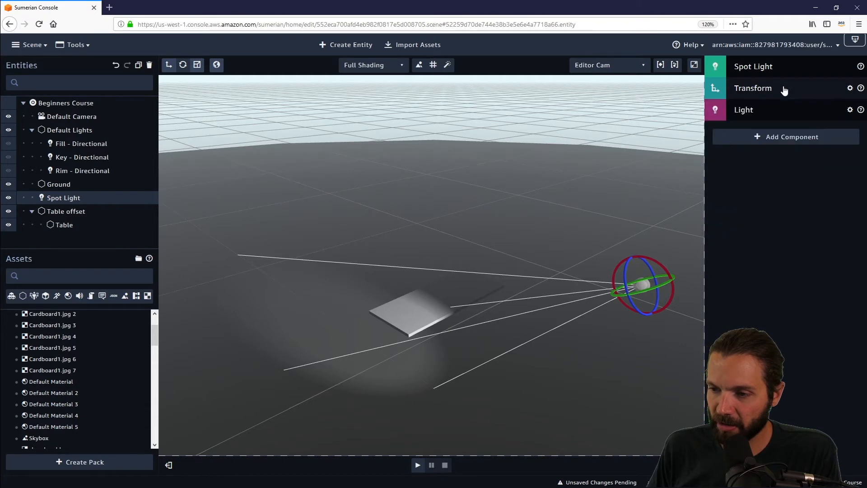
{"action": "left_click", "coordinate": [776, 117]}
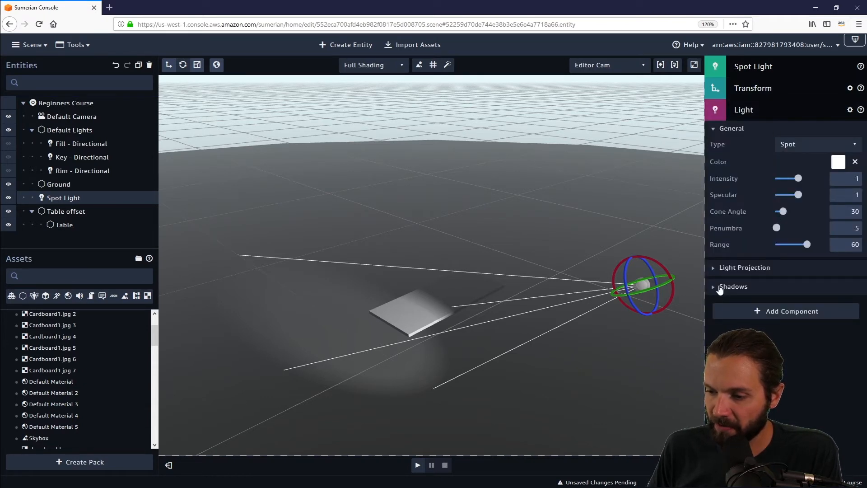
{"action": "left_click", "coordinate": [714, 290]}
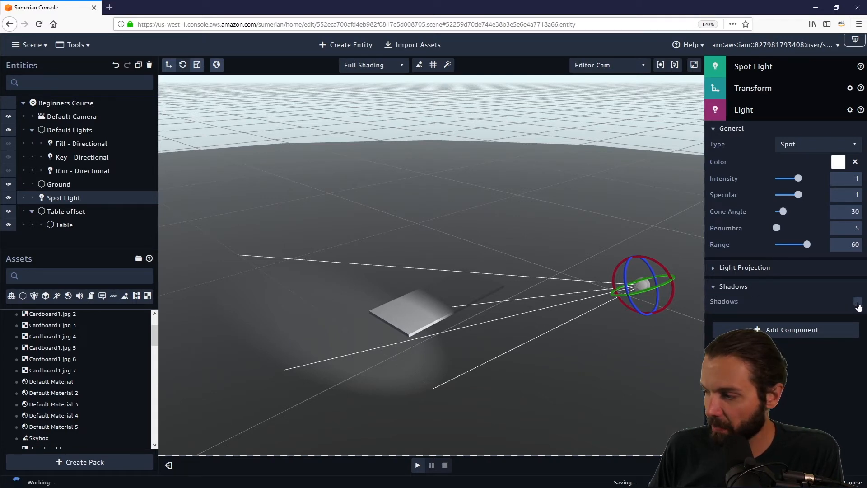
Step: Try enabling shadows on the spot light and switch them off again
{"action": "left_click", "coordinate": [858, 303]}
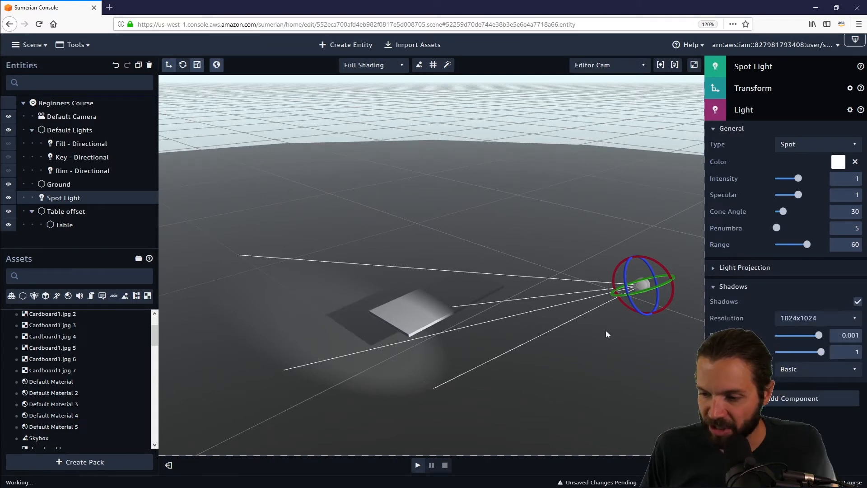
{"action": "left_click_drag", "start_coordinate": [514, 335], "coordinate": [483, 334]}
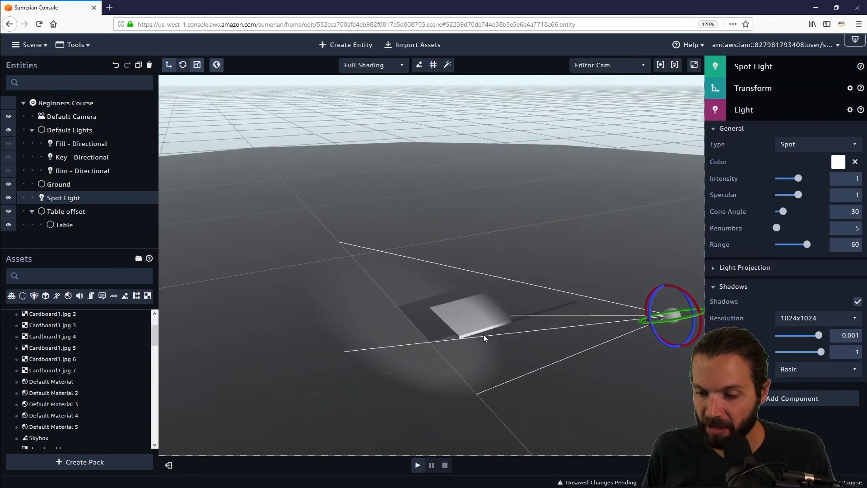
{"action": "left_click_drag", "start_coordinate": [571, 391], "coordinate": [624, 323]}
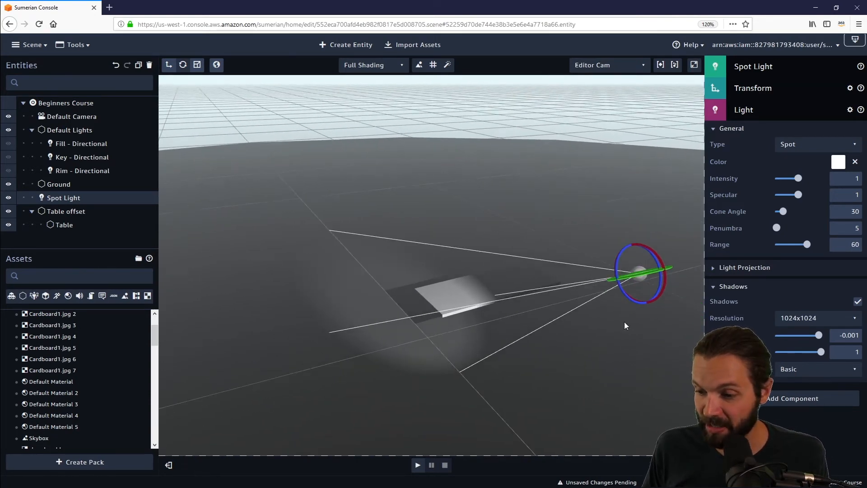
{"action": "left_click", "coordinate": [857, 302]}
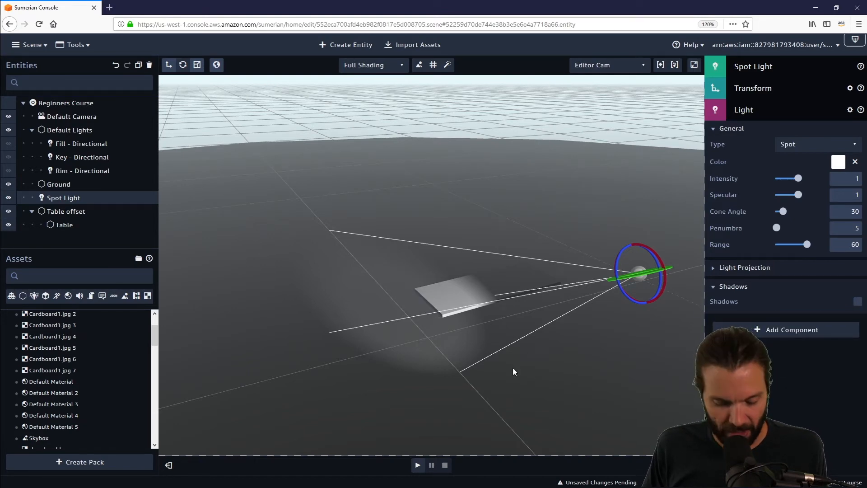
{"action": "left_click_drag", "start_coordinate": [543, 345], "coordinate": [579, 353]}
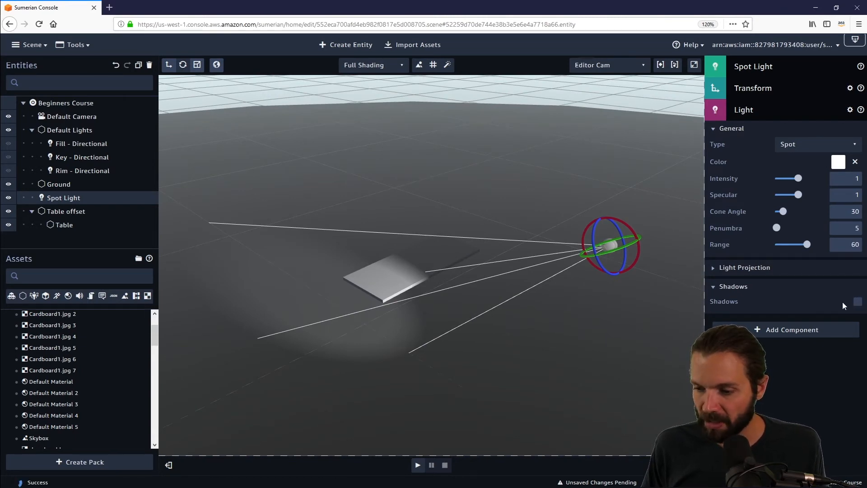
Step: Collapse the Default Lights group and hide the Spot Light
{"action": "left_click", "coordinate": [89, 143]}
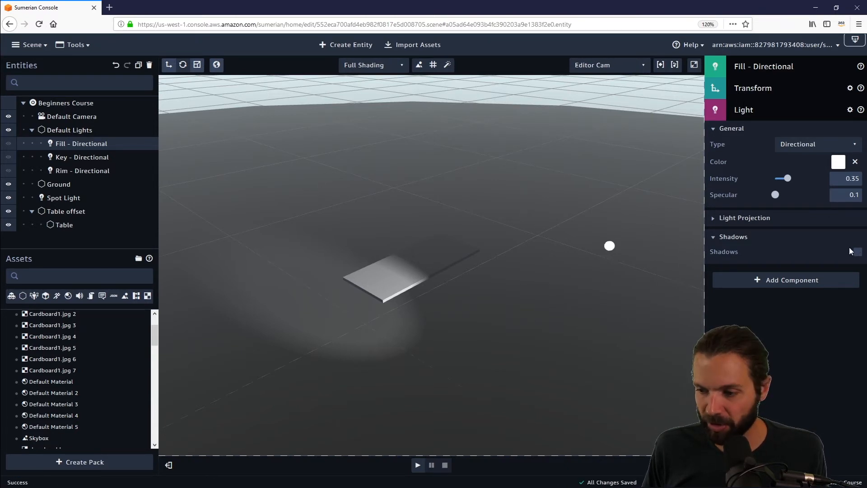
{"action": "left_click", "coordinate": [32, 131]}
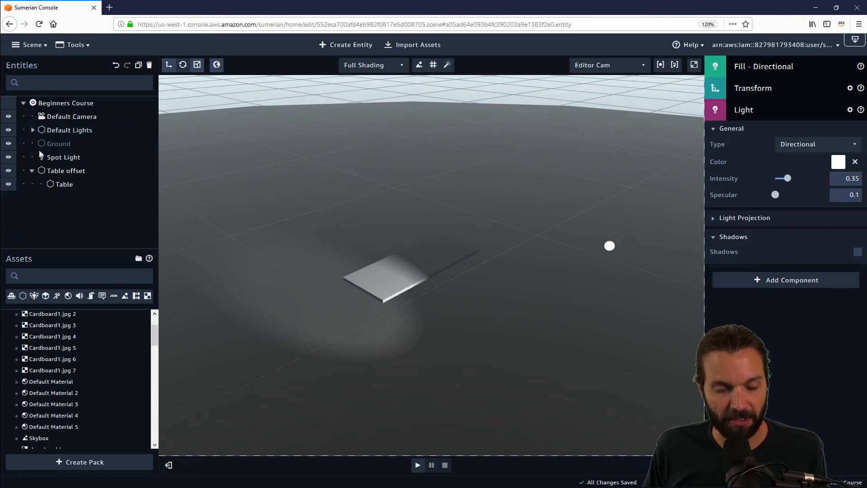
{"action": "mouse_move", "coordinate": [557, 310]}
{"action": "right_mouse_down"}
{"action": "mouse_move", "coordinate": [609, 303]}
{"action": "mouse_move", "coordinate": [542, 304]}
{"action": "right_mouse_up"}
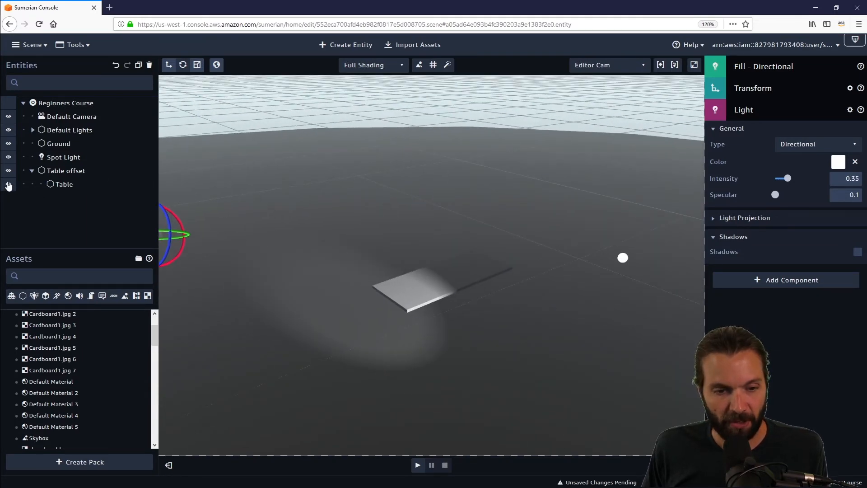
{"action": "left_click", "coordinate": [8, 157]}
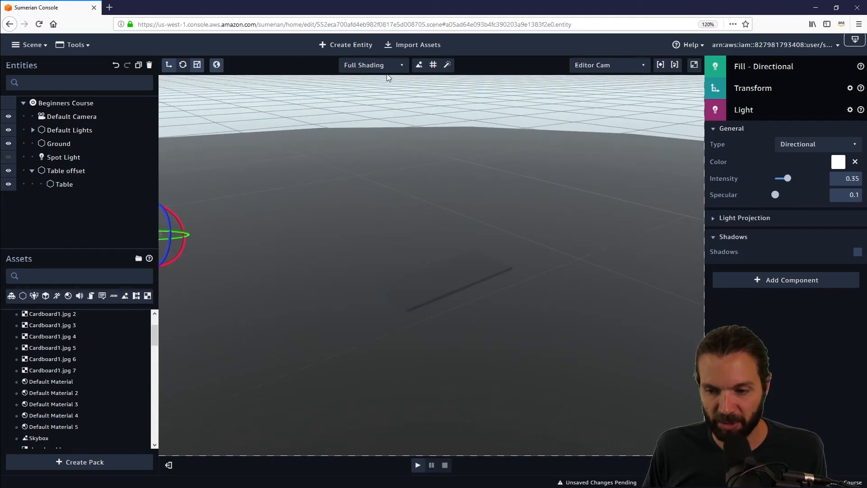
Step: Create a point light entity
{"action": "left_click", "coordinate": [351, 45]}
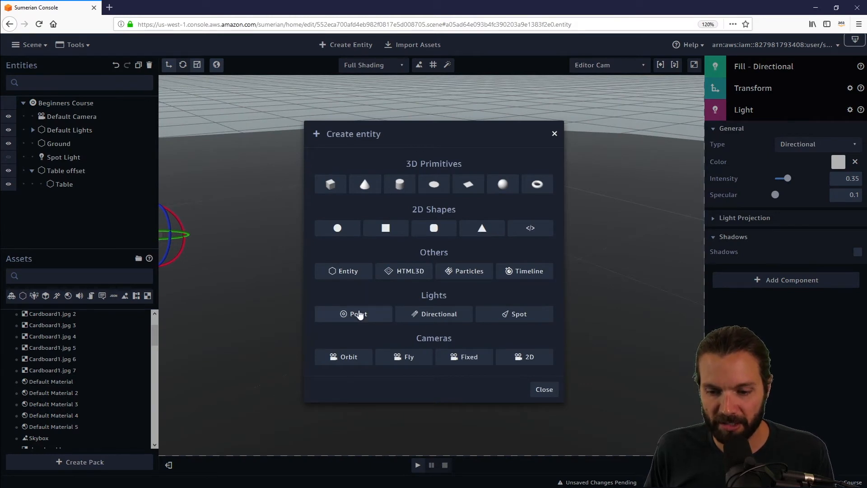
{"action": "left_click", "coordinate": [359, 314]}
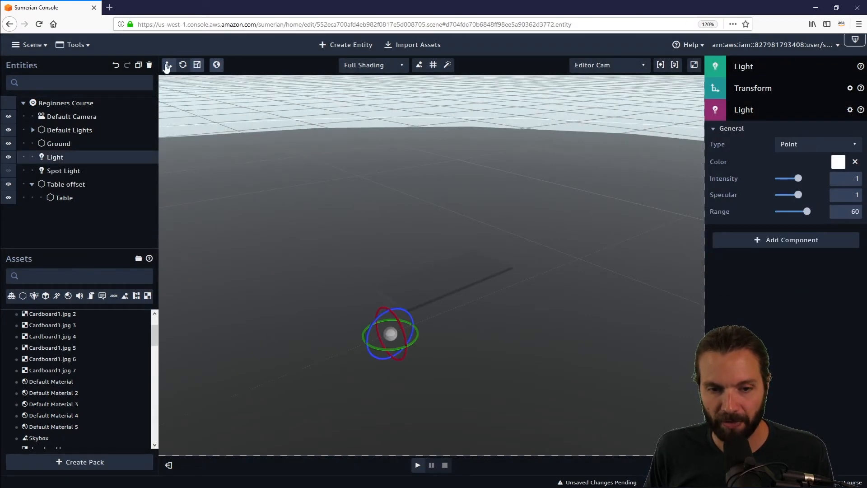
{"action": "left_click_drag", "start_coordinate": [65, 185], "coordinate": [65, 188]}
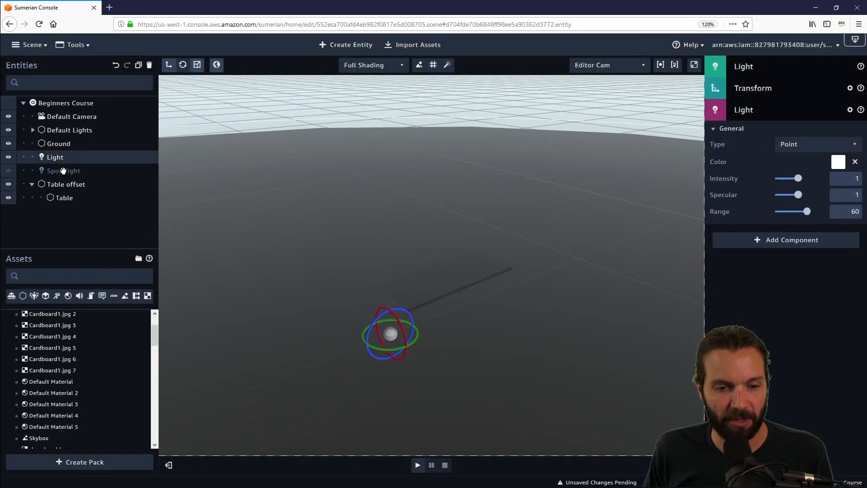
Step: Select the Spot Light and review its transform values, collapsing Table offset
{"action": "left_click", "coordinate": [64, 171]}
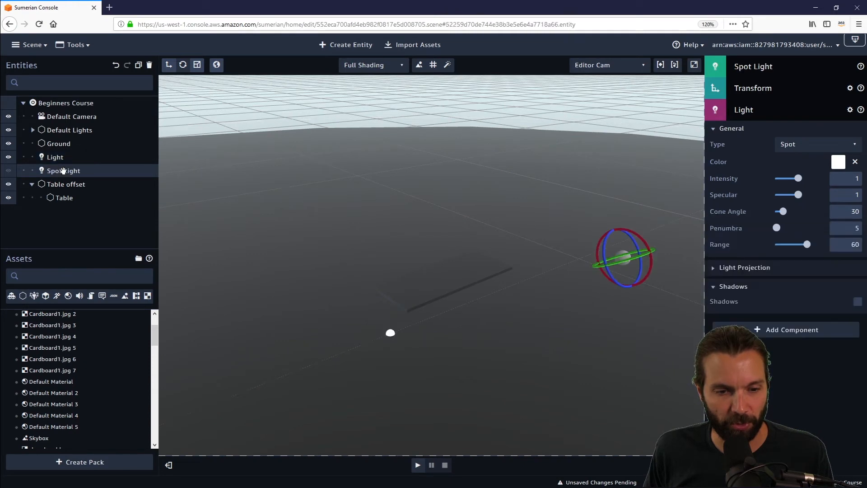
{"action": "left_click", "coordinate": [775, 65]}
{"action": "left_click", "coordinate": [776, 67]}
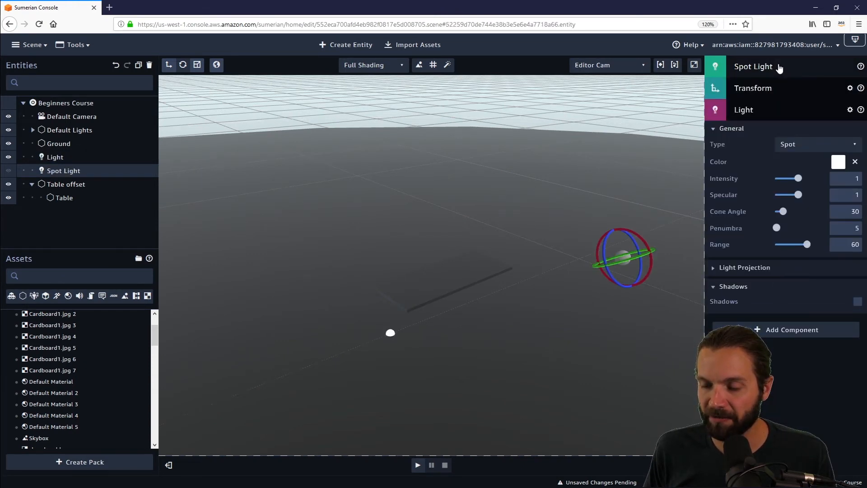
{"action": "left_click", "coordinate": [769, 88]}
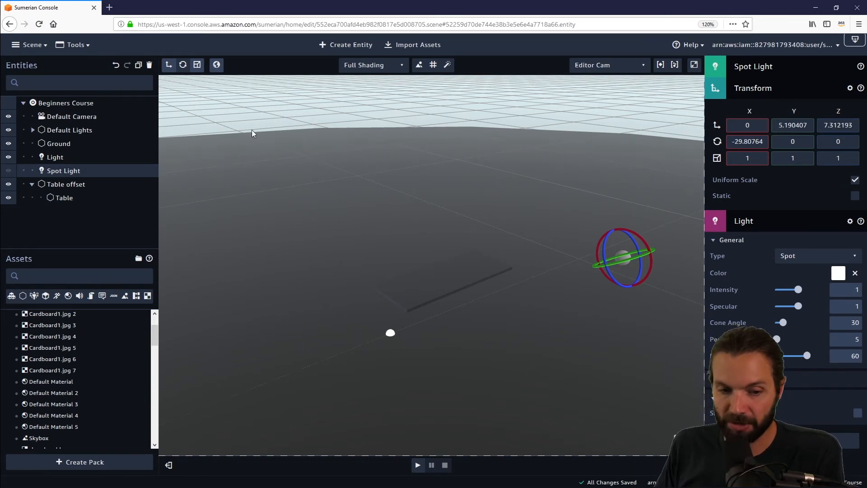
{"action": "left_click", "coordinate": [33, 184]}
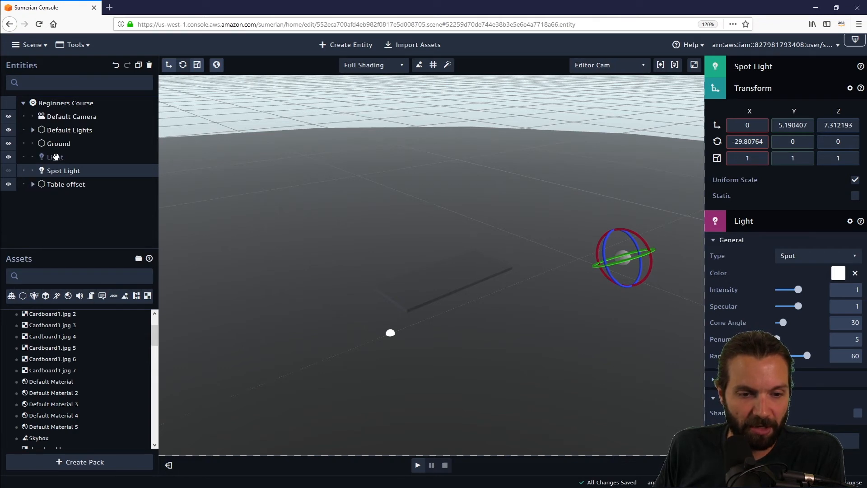
Step: Rename the new light entity to "Point Light"
{"action": "left_click", "coordinate": [56, 157]}
{"action": "left_click", "coordinate": [806, 67]}
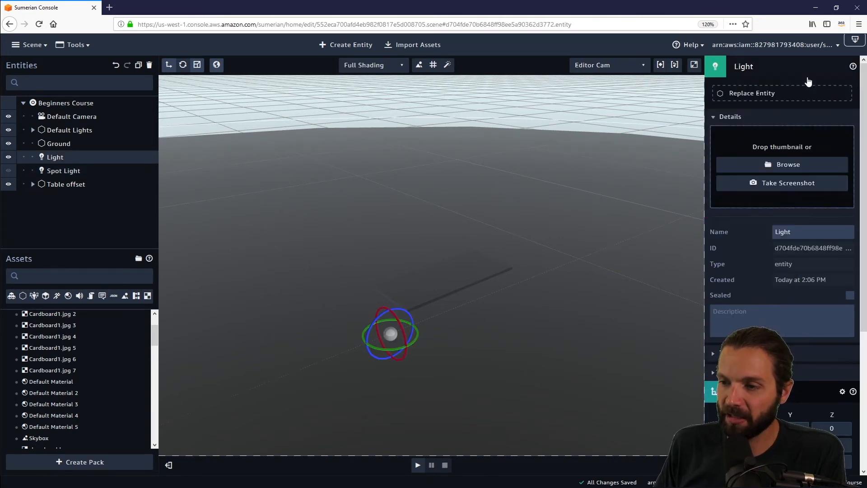
{"action": "left_click_drag", "start_coordinate": [809, 232], "coordinate": [702, 225]}
{"action": "key", "text": "Left"}
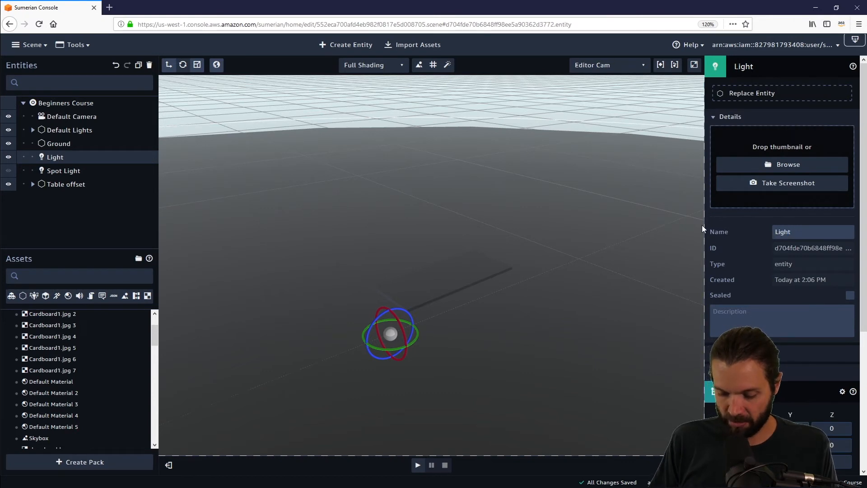
{"action": "type", "text": "Point"}
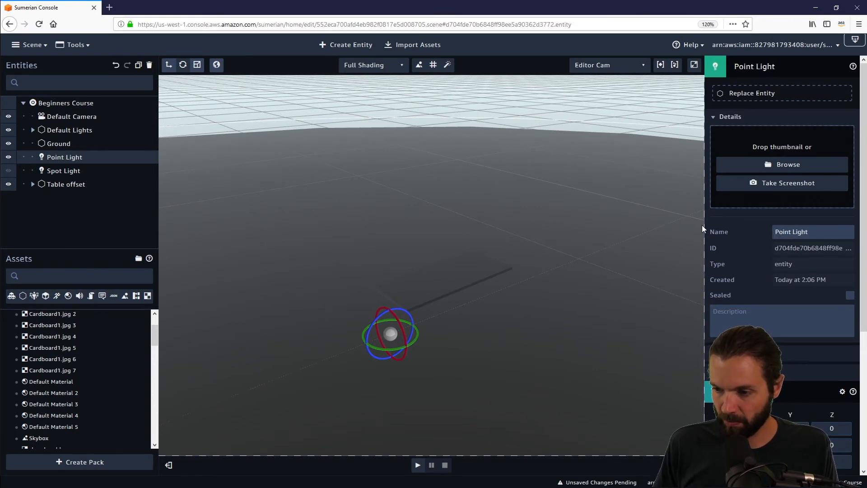
Step: Move the Point Light up to a height of about 4.7 and slightly along X, above the table
{"action": "left_click", "coordinate": [785, 69]}
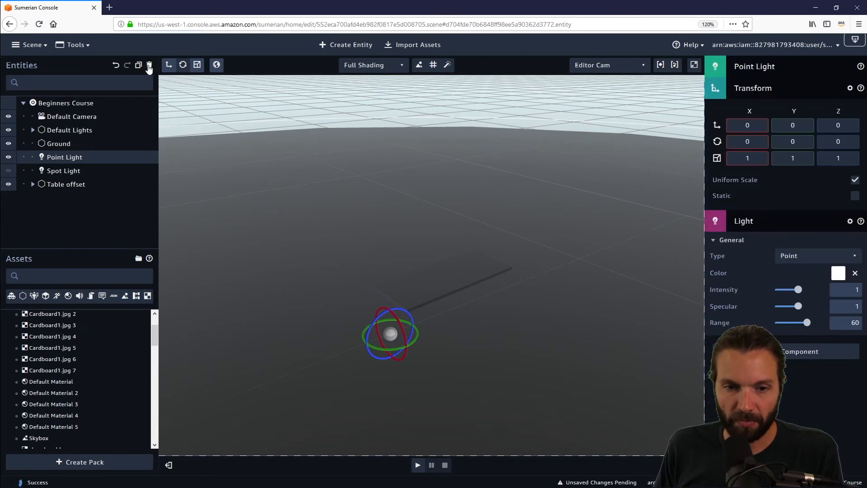
{"action": "left_click", "coordinate": [168, 66]}
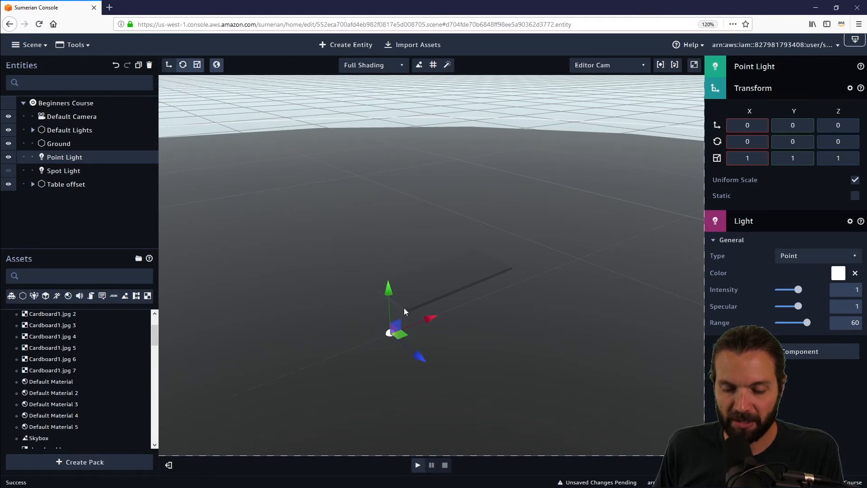
{"action": "left_click_drag", "start_coordinate": [388, 292], "coordinate": [395, 143]}
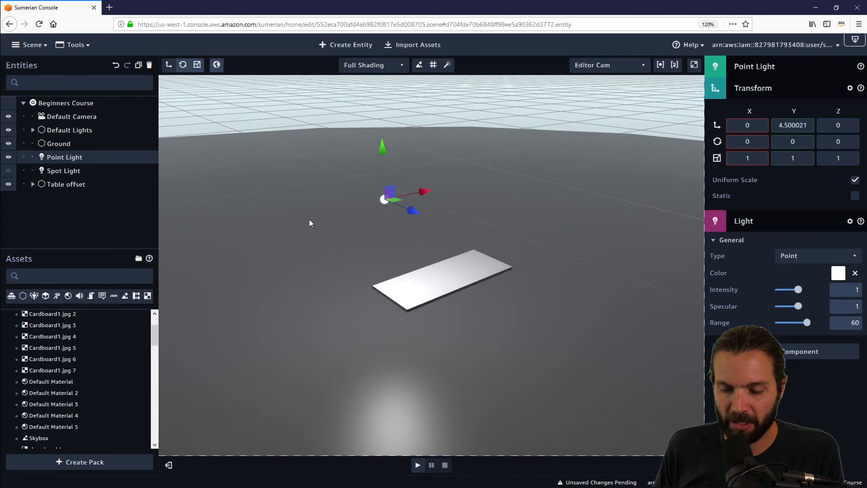
{"action": "left_click_drag", "start_coordinate": [309, 221], "coordinate": [385, 209]}
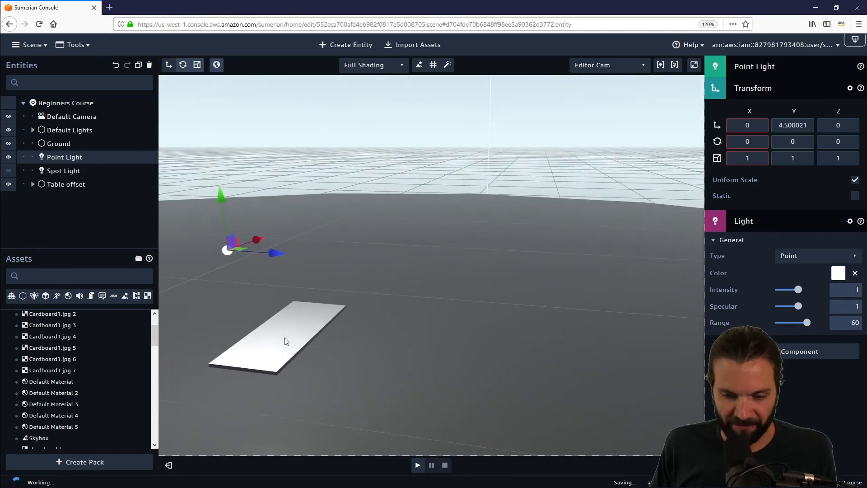
{"action": "left_click_drag", "start_coordinate": [284, 341], "coordinate": [513, 320]}
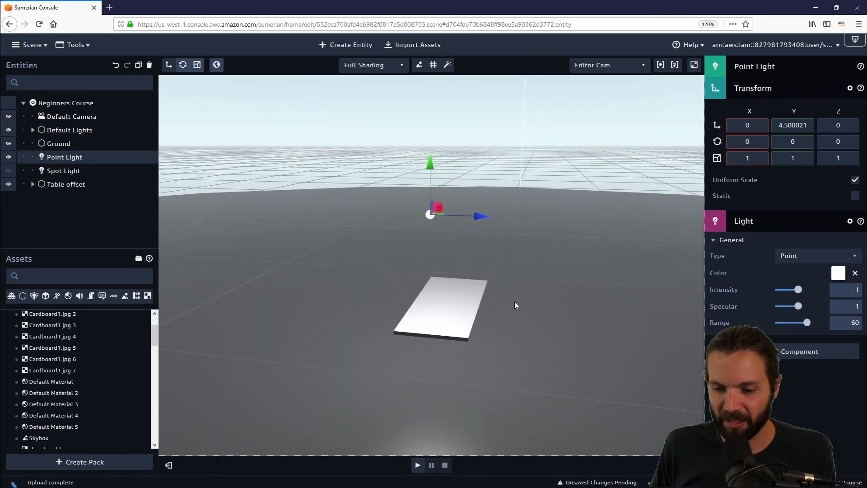
{"action": "right_click_drag", "start_coordinate": [514, 302], "coordinate": [536, 300]}
{"action": "left_click", "coordinate": [471, 340]}
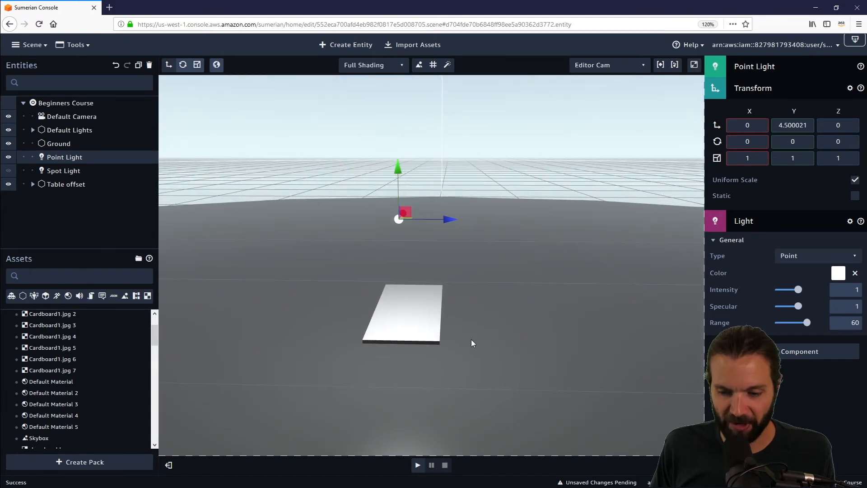
{"action": "left_click_drag", "start_coordinate": [471, 340], "coordinate": [525, 330]}
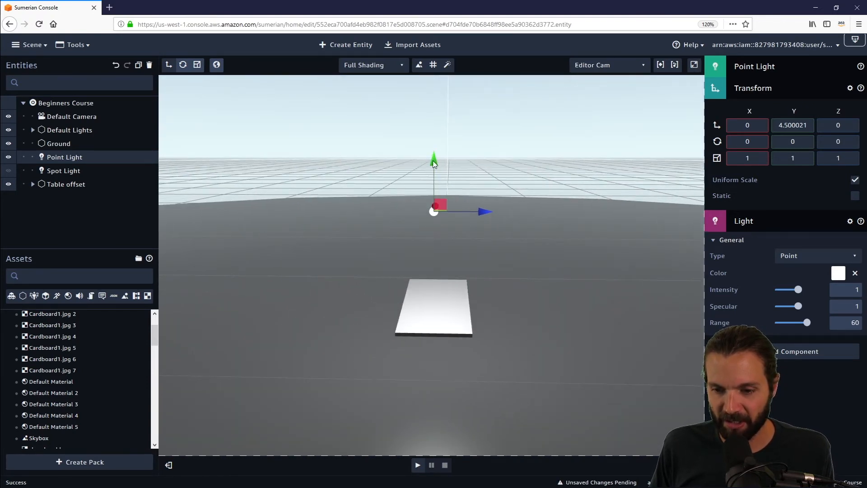
{"action": "mouse_move", "coordinate": [432, 161]}
{"action": "left_mouse_down"}
{"action": "mouse_move", "coordinate": [451, 332]}
{"action": "mouse_move", "coordinate": [445, 196]}
{"action": "mouse_move", "coordinate": [439, 270]}
{"action": "mouse_move", "coordinate": [430, 154]}
{"action": "left_mouse_up"}
{"action": "left_click_drag", "start_coordinate": [543, 190], "coordinate": [391, 234]}
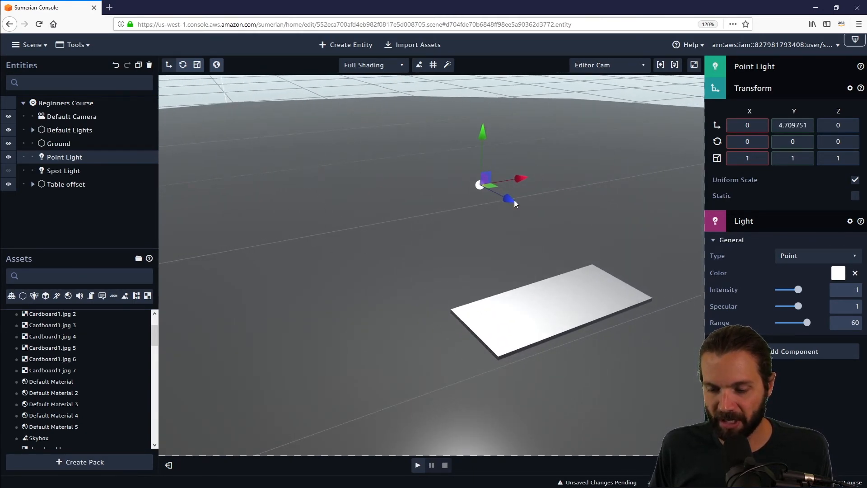
{"action": "mouse_move", "coordinate": [518, 179]}
{"action": "left_mouse_down"}
{"action": "mouse_move", "coordinate": [405, 212]}
{"action": "mouse_move", "coordinate": [509, 191]}
{"action": "left_mouse_up"}
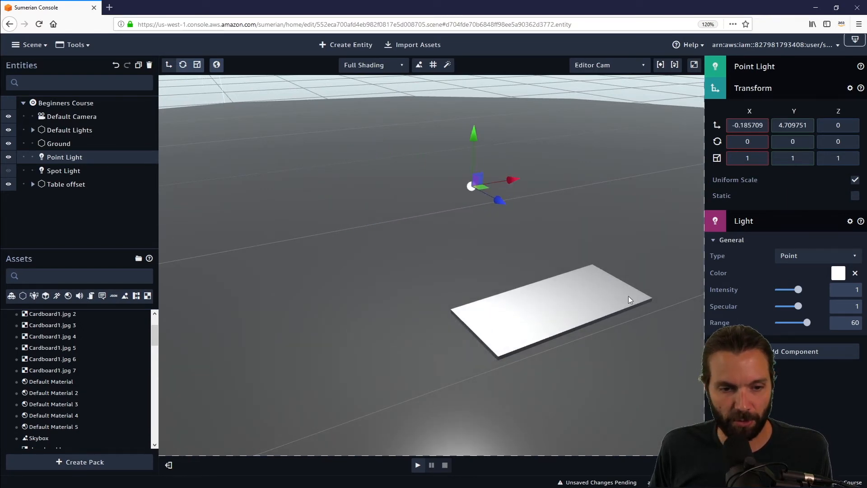
Step: Try raising the Point Light's intensity, specular and range, and undo those changes
{"action": "scroll", "coordinate": [499, 275], "scroll_direction": "down", "scroll_amount": 10}
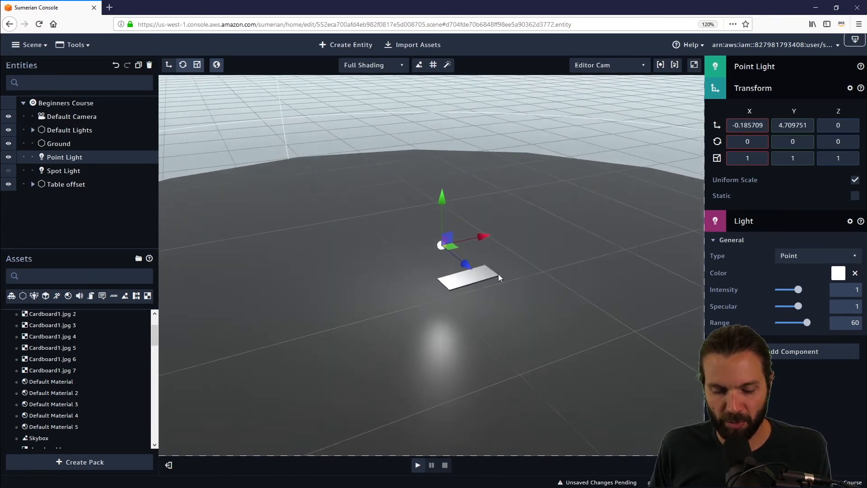
{"action": "scroll", "coordinate": [500, 278], "scroll_direction": "down", "scroll_amount": 10}
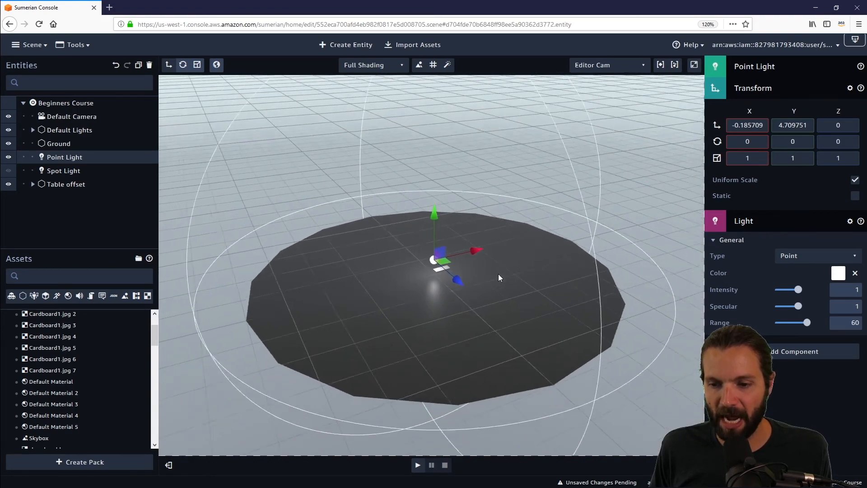
{"action": "left_click_drag", "start_coordinate": [499, 336], "coordinate": [411, 296]}
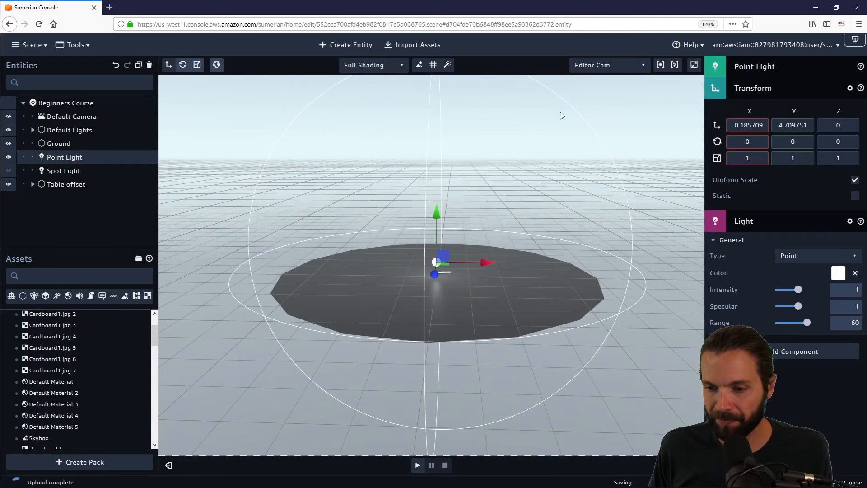
{"action": "left_click_drag", "start_coordinate": [382, 384], "coordinate": [403, 367]}
{"action": "scroll", "coordinate": [468, 321], "scroll_direction": "up", "scroll_amount": 5}
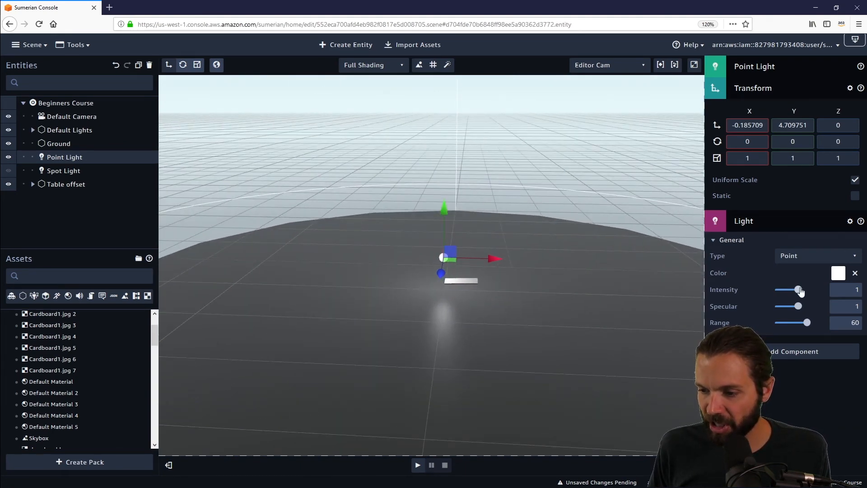
{"action": "left_click_drag", "start_coordinate": [799, 289], "coordinate": [808, 326]}
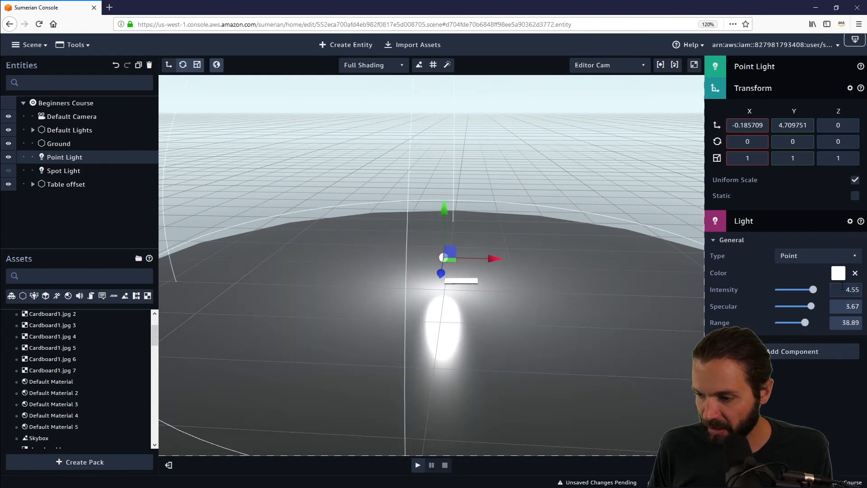
{"action": "key", "text": "ctrl+z"}
{"action": "key", "text": "ctrl+z"}
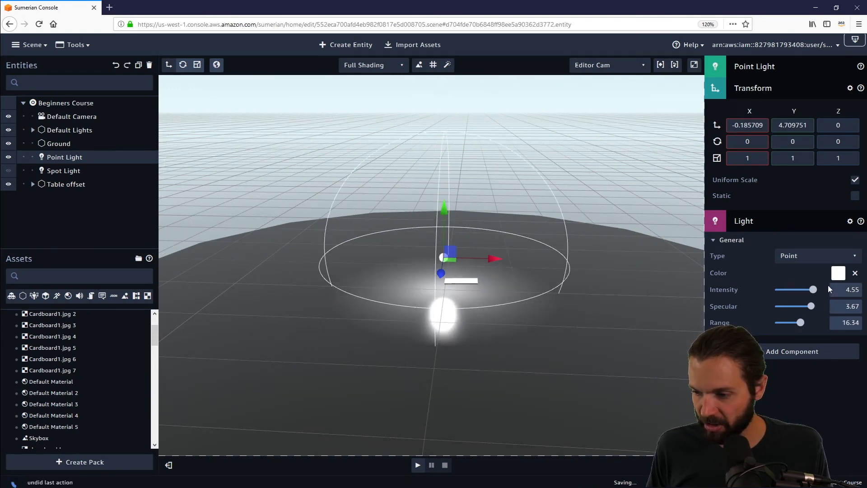
{"action": "key", "text": "ctrl+z"}
{"action": "key", "text": "ctrl+z"}
{"action": "key", "text": "ctrl+z"}
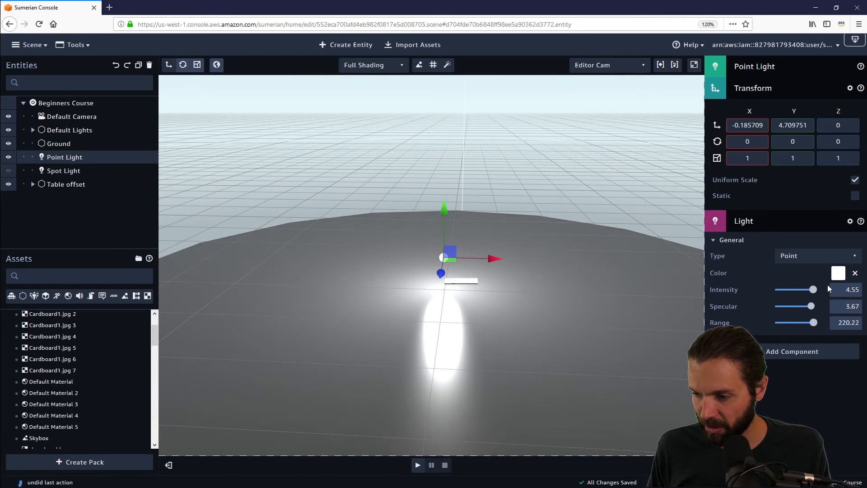
{"action": "key", "text": "ctrl+z"}
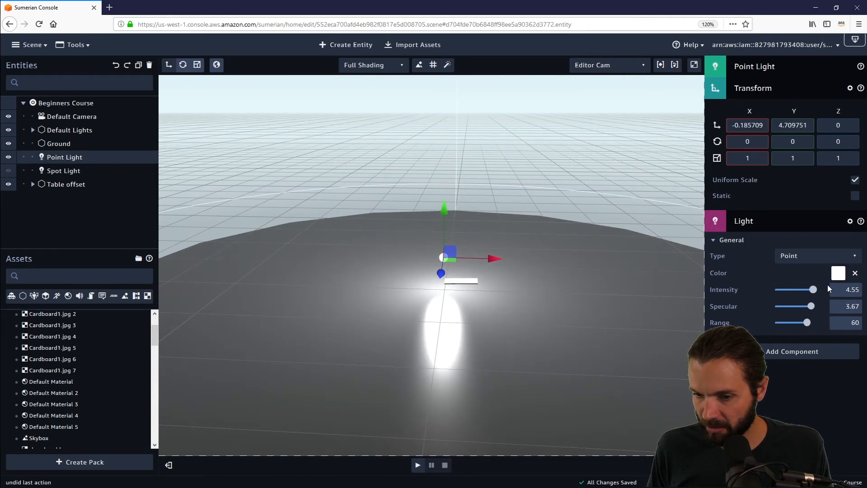
{"action": "key", "text": "ctrl+z"}
{"action": "key", "text": "ctrl+z"}
{"action": "key", "text": "ctrl+z"}
{"action": "key", "text": "ctrl+z"}
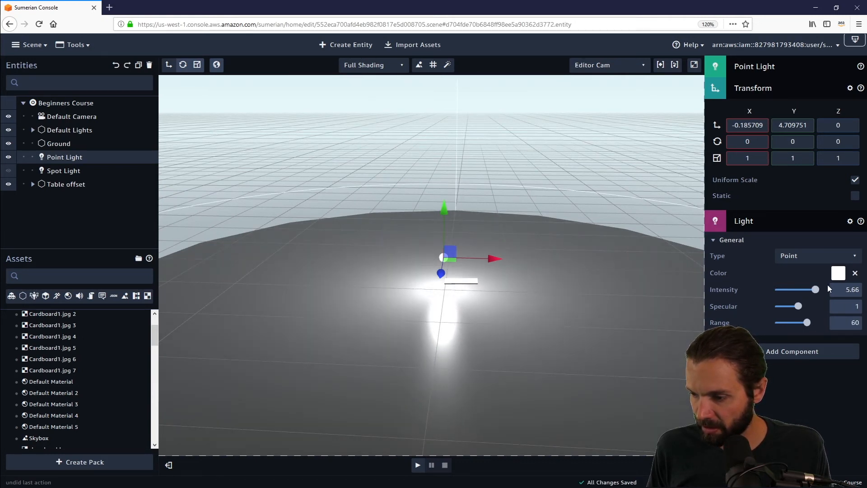
{"action": "key", "text": "ctrl+z"}
{"action": "key", "text": "ctrl+z"}
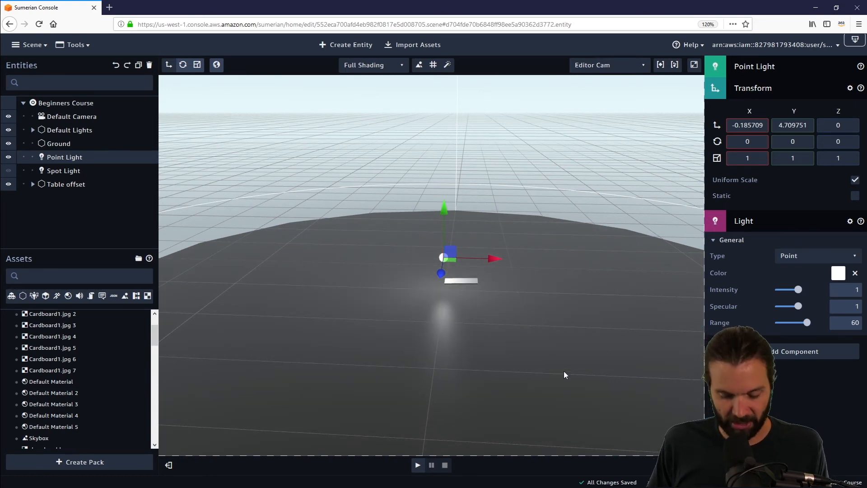
Step: Move the Point Light along Z to about -1.8
{"action": "left_click_drag", "start_coordinate": [496, 284], "coordinate": [530, 291]}
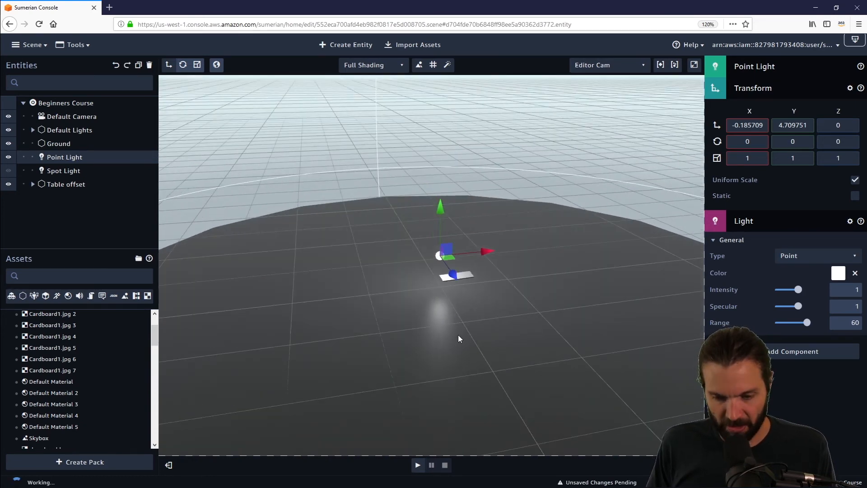
{"action": "scroll", "coordinate": [426, 306], "scroll_direction": "up", "scroll_amount": 5}
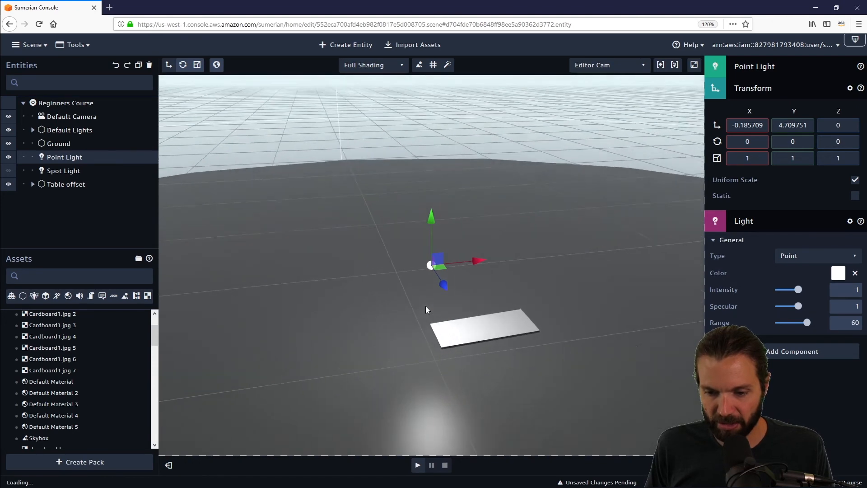
{"action": "scroll", "coordinate": [425, 306], "scroll_direction": "up", "scroll_amount": 5}
{"action": "left_click_drag", "start_coordinate": [375, 303], "coordinate": [519, 278]}
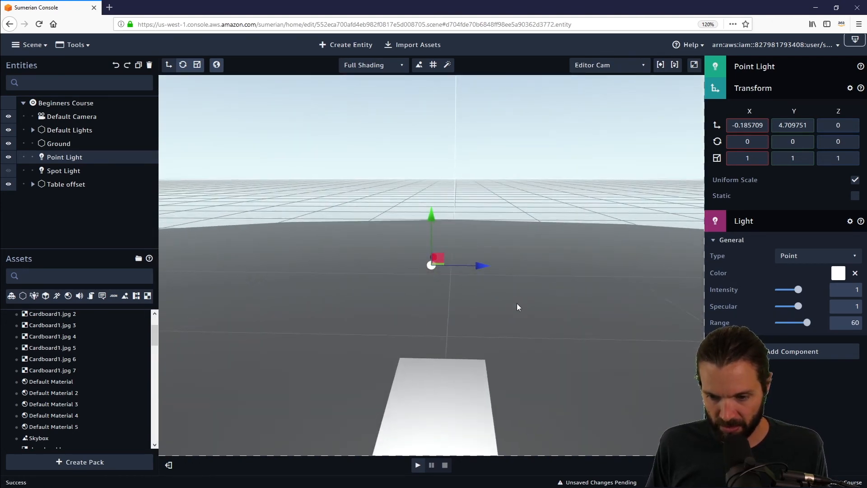
{"action": "scroll", "coordinate": [516, 302], "scroll_direction": "down", "scroll_amount": 5}
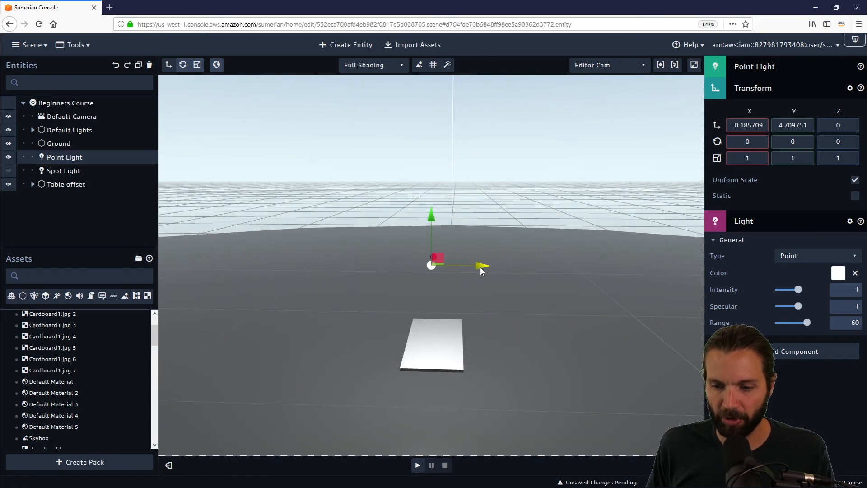
{"action": "left_click_drag", "start_coordinate": [481, 267], "coordinate": [418, 278]}
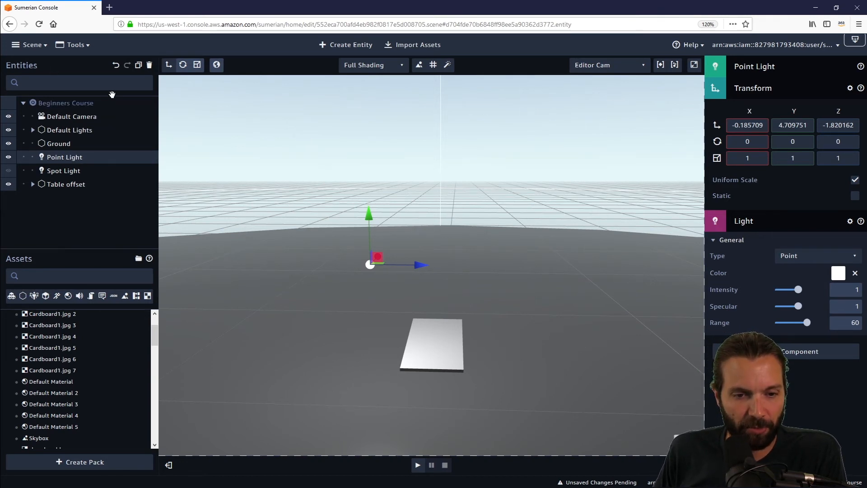
Step: Duplicate the Point Light and move the copy along Z to about 2.2
{"action": "left_click", "coordinate": [138, 66]}
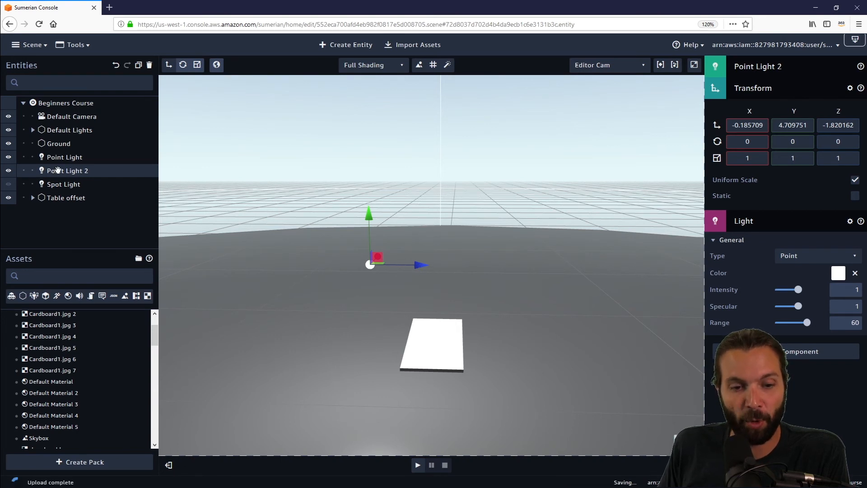
{"action": "left_click_drag", "start_coordinate": [418, 267], "coordinate": [556, 257]}
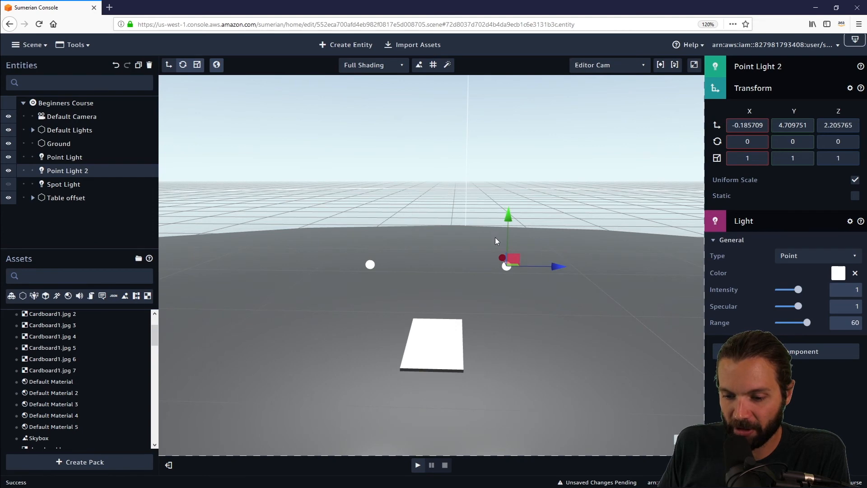
{"action": "left_click_drag", "start_coordinate": [495, 237], "coordinate": [338, 221]}
{"action": "left_click_drag", "start_coordinate": [586, 231], "coordinate": [673, 248]}
{"action": "left_click_drag", "start_coordinate": [519, 325], "coordinate": [493, 240]}
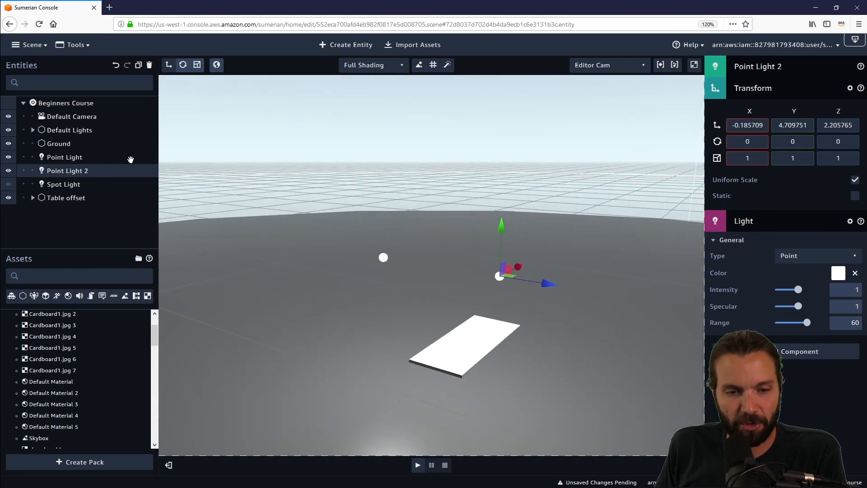
Step: Temporarily show the Fill, Key and Rim directional lights, then hide them again and collapse the group
{"action": "left_click", "coordinate": [33, 131]}
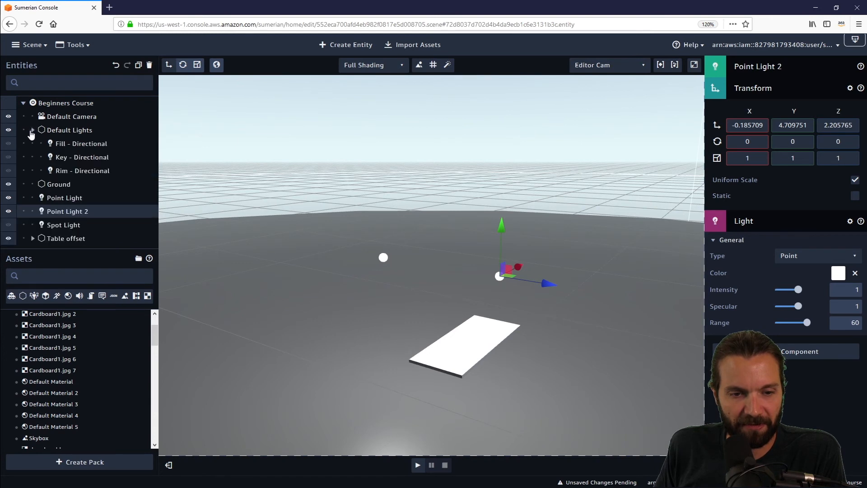
{"action": "left_click", "coordinate": [9, 146]}
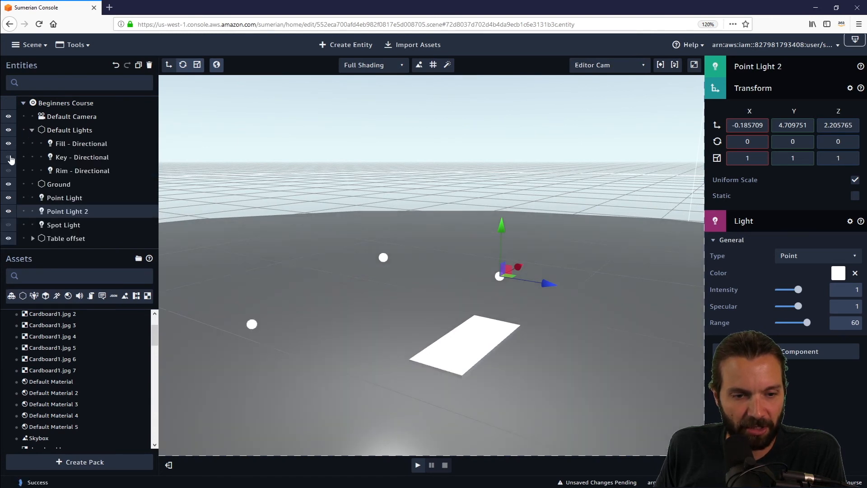
{"action": "left_click", "coordinate": [9, 156]}
{"action": "left_click", "coordinate": [9, 171]}
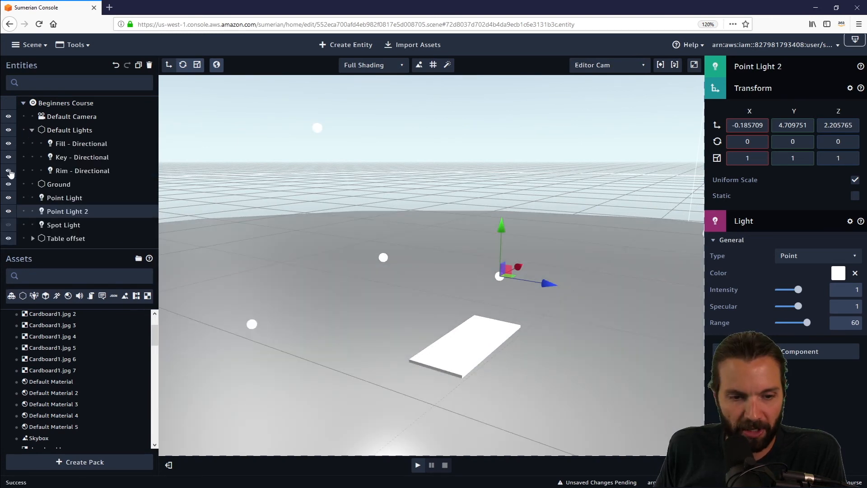
{"action": "left_click", "coordinate": [9, 171]}
{"action": "left_click", "coordinate": [9, 158]}
{"action": "left_click", "coordinate": [9, 144]}
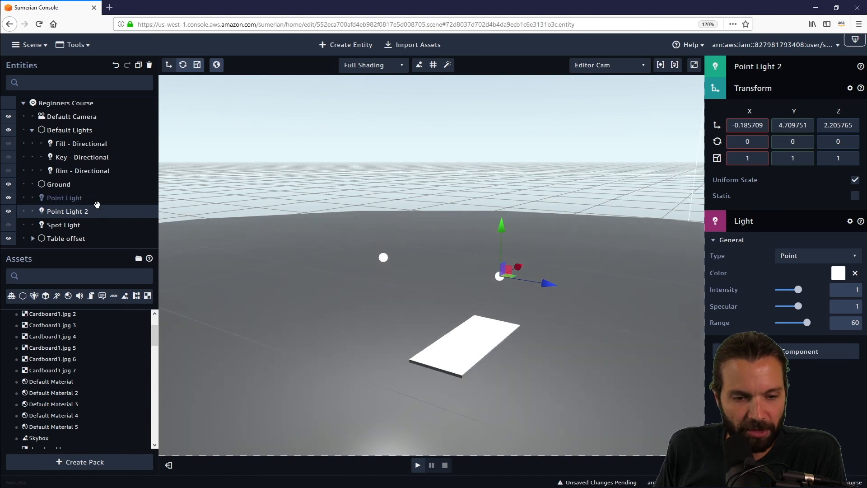
{"action": "left_click", "coordinate": [31, 131]}
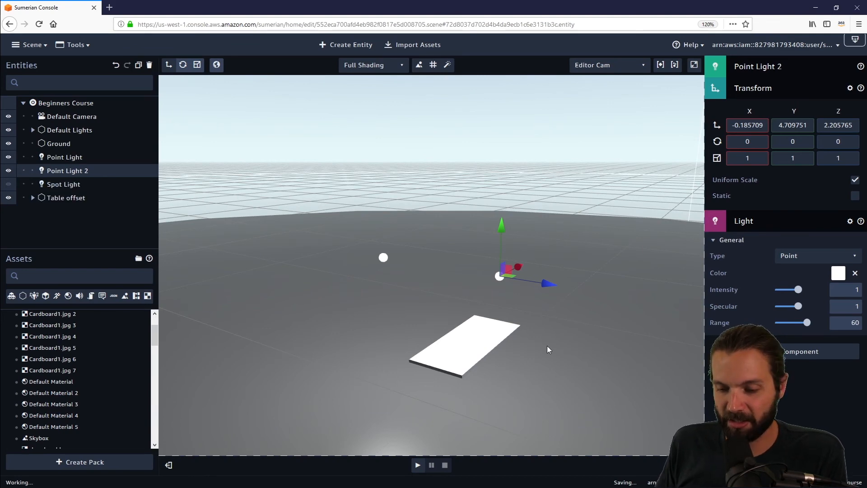
Step: Show the Key and Rim directional lights, collapse the group, and hide the whole Default Lights group
{"action": "left_click_drag", "start_coordinate": [489, 356], "coordinate": [506, 337]}
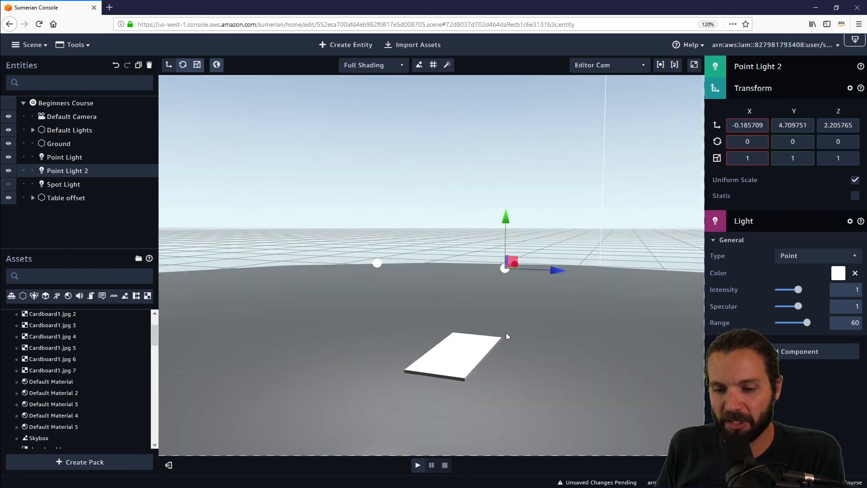
{"action": "left_click", "coordinate": [33, 130]}
{"action": "left_click", "coordinate": [9, 171]}
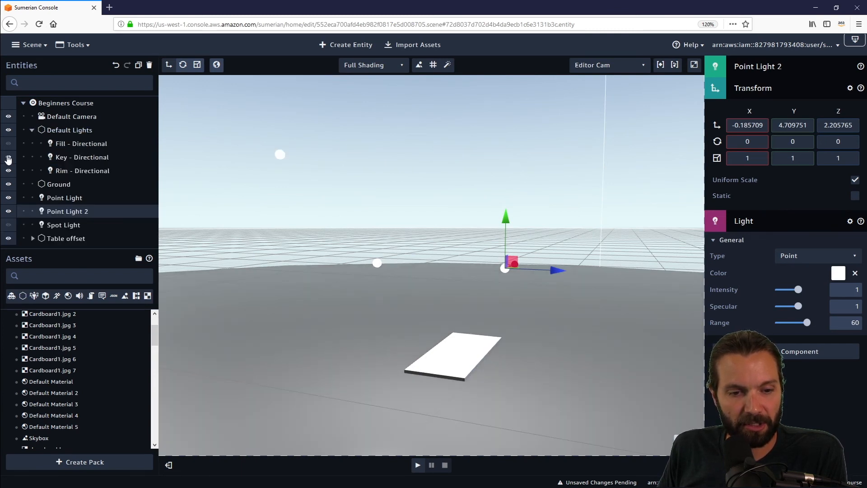
{"action": "left_click", "coordinate": [8, 157]}
{"action": "left_click", "coordinate": [33, 131]}
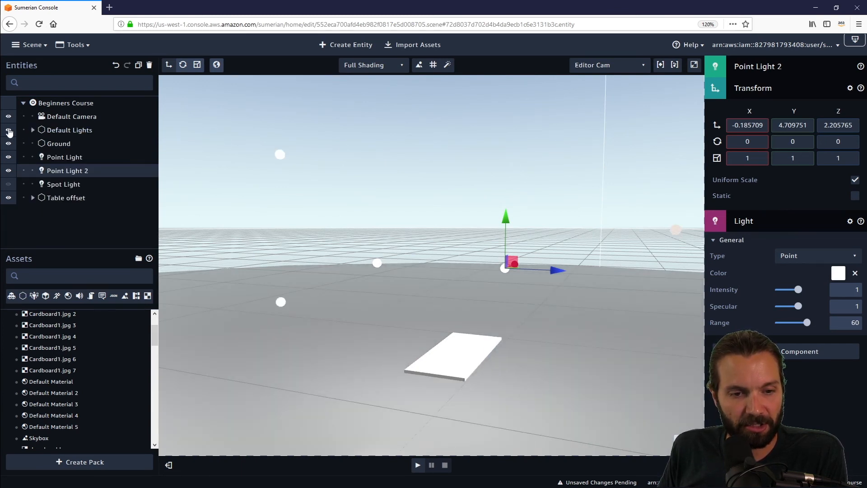
{"action": "left_click", "coordinate": [9, 131]}
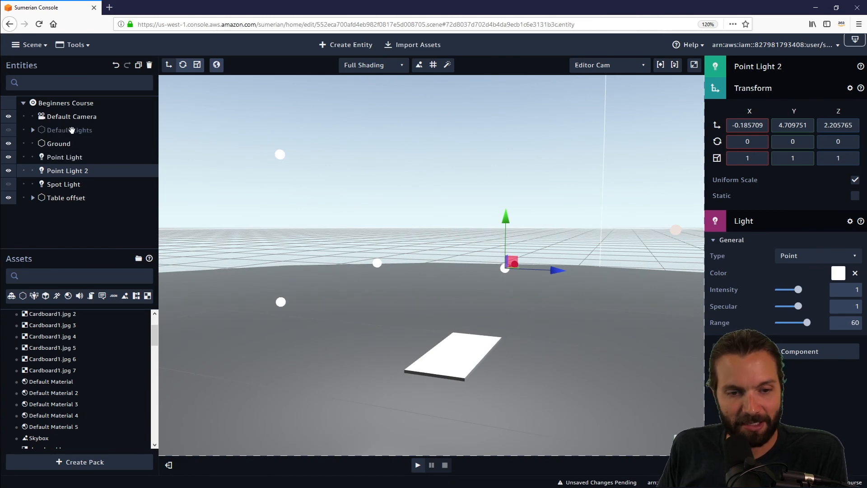
Step: Inspect the table and each light by selecting them in turn while orbiting the view
{"action": "mouse_move", "coordinate": [354, 222]}
{"action": "left_mouse_down"}
{"action": "mouse_move", "coordinate": [334, 227]}
{"action": "mouse_move", "coordinate": [349, 250]}
{"action": "mouse_move", "coordinate": [361, 248]}
{"action": "mouse_move", "coordinate": [340, 212]}
{"action": "left_mouse_up"}
{"action": "left_click", "coordinate": [63, 199]}
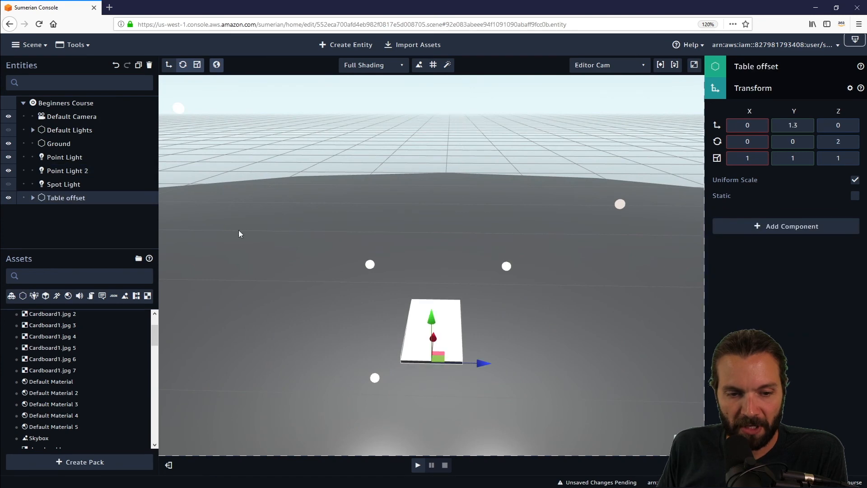
{"action": "left_click_drag", "start_coordinate": [582, 354], "coordinate": [568, 342]}
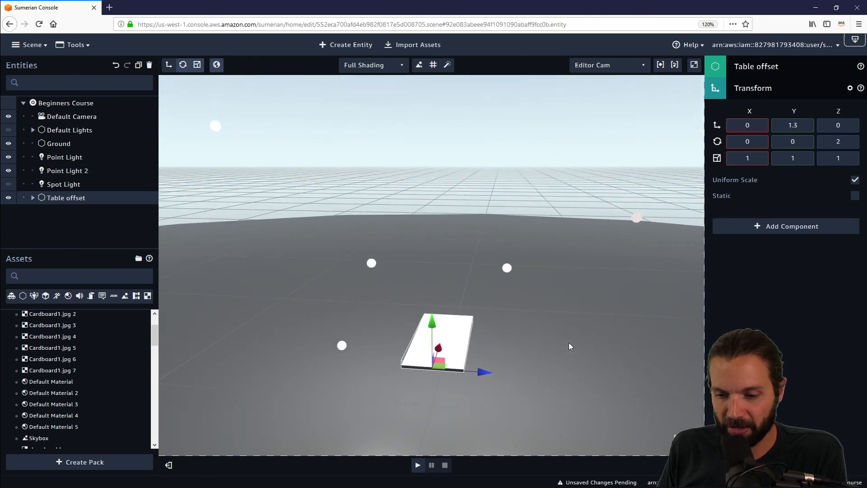
{"action": "left_click", "coordinate": [62, 171]}
{"action": "left_click", "coordinate": [61, 157]}
{"action": "left_click", "coordinate": [62, 180]}
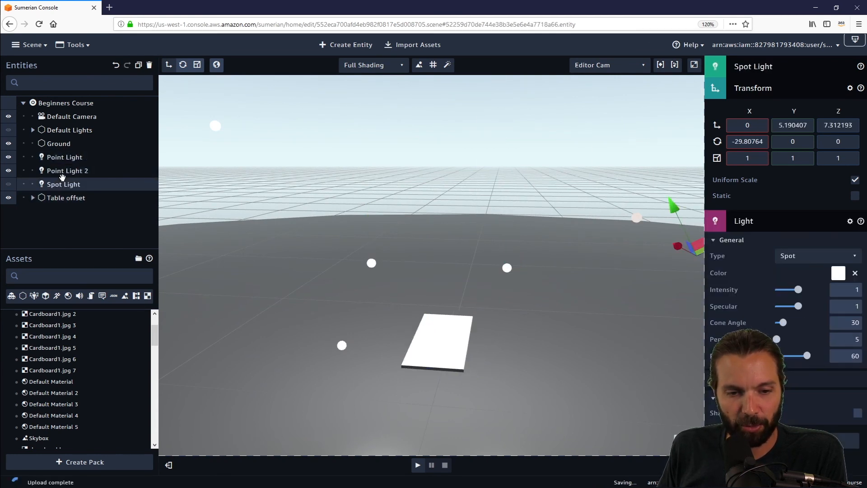
{"action": "left_click", "coordinate": [63, 170]}
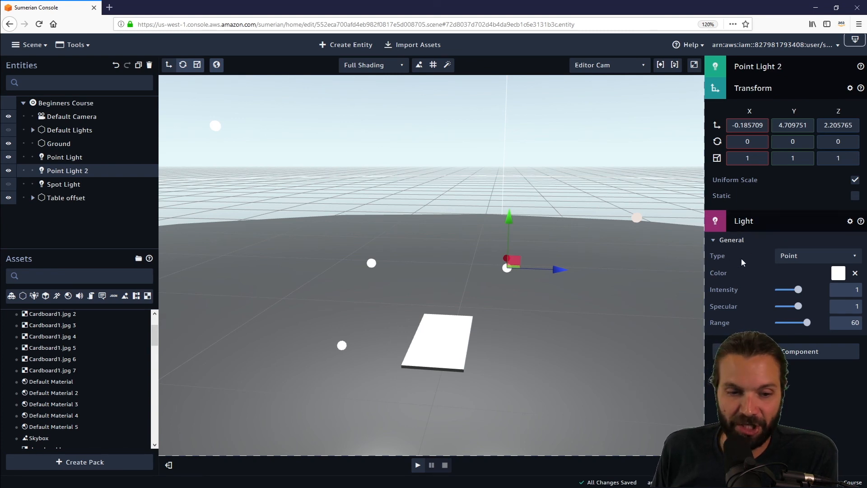
Step: Review the light type options for Point Light 2, then collapse its Light and Transform components
{"action": "left_click", "coordinate": [838, 261]}
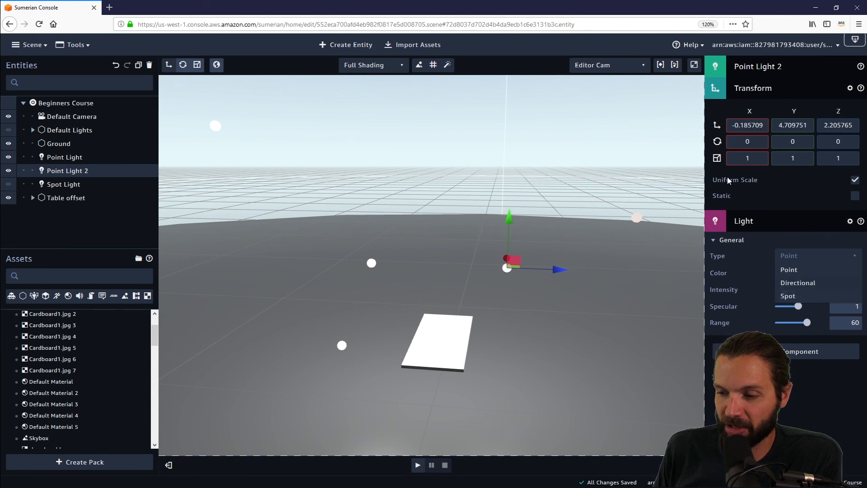
{"action": "left_click", "coordinate": [757, 226]}
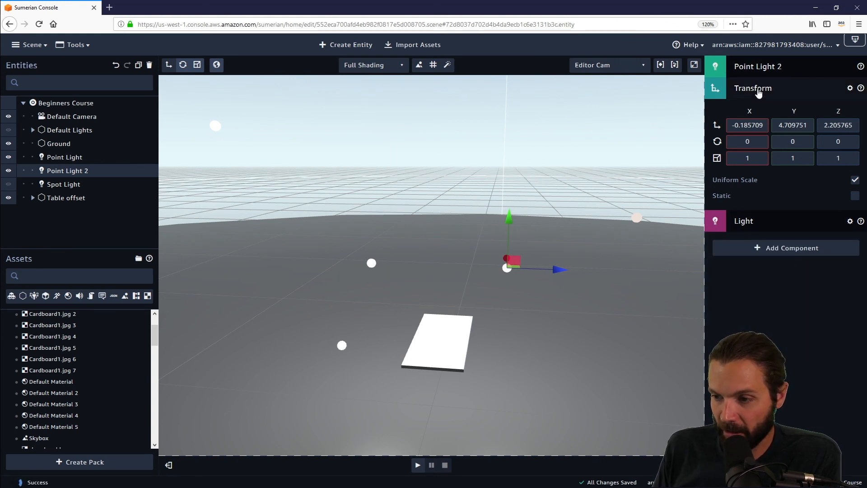
{"action": "left_click", "coordinate": [758, 95]}
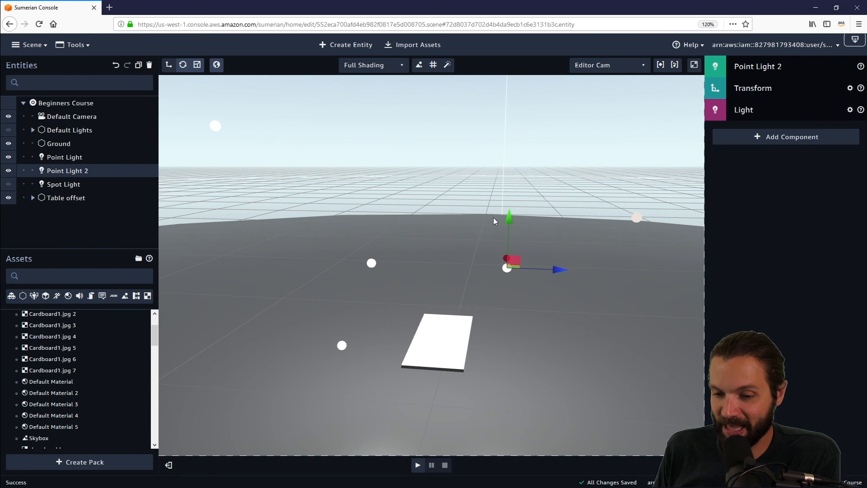